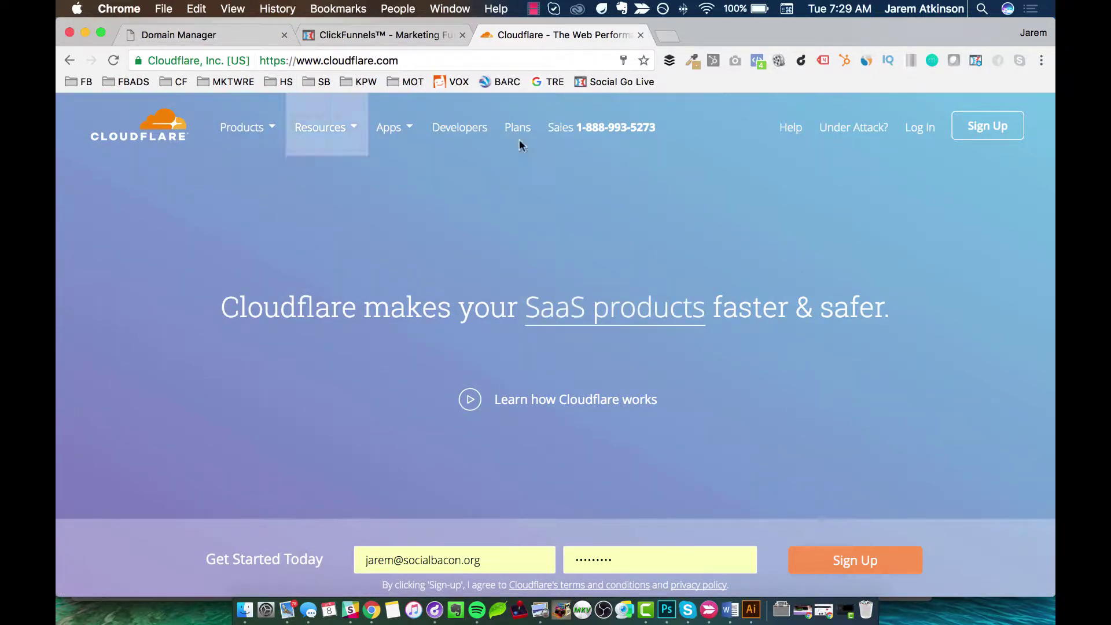
Log in to Cloudflare, add rapropertycleaners.com as a new site and start its DNS scan
click(920, 127)
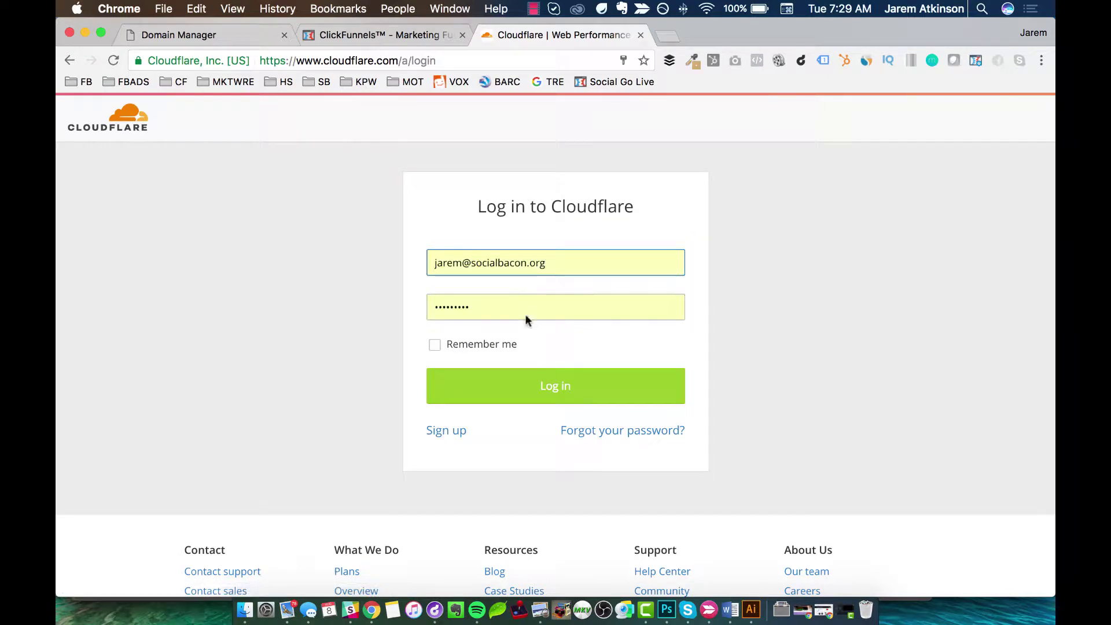
click(503, 388)
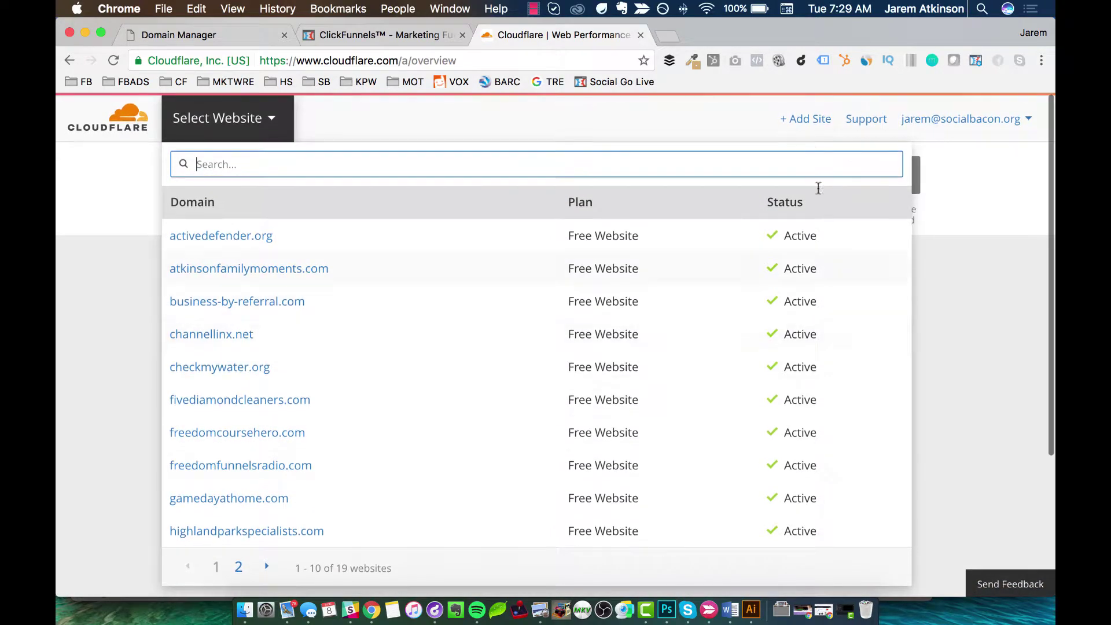
click(810, 121)
click(272, 392)
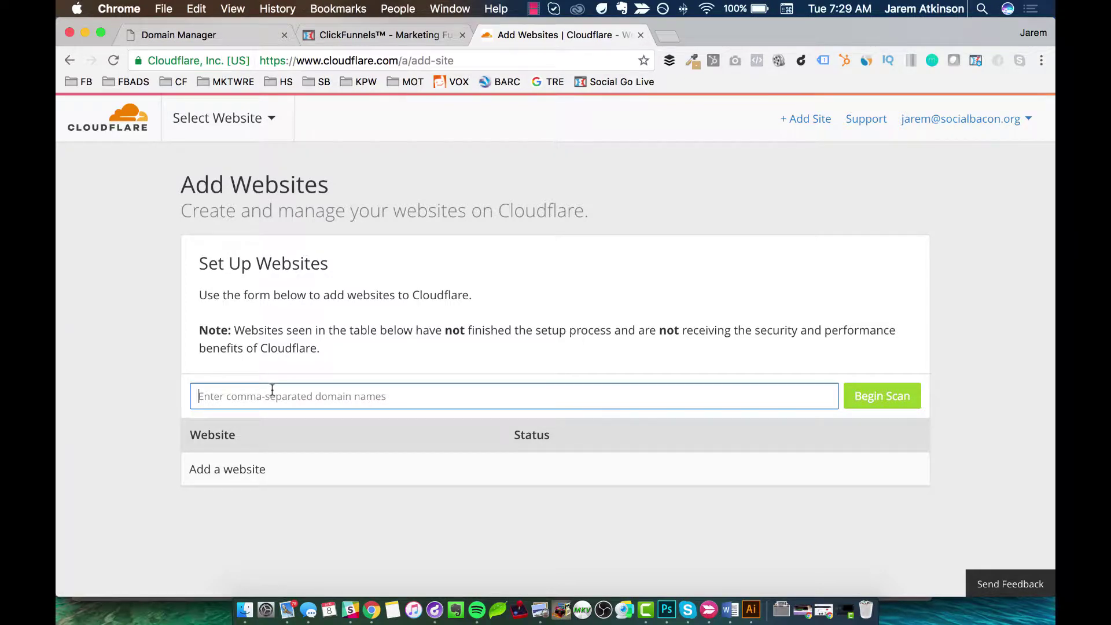
text(ra)
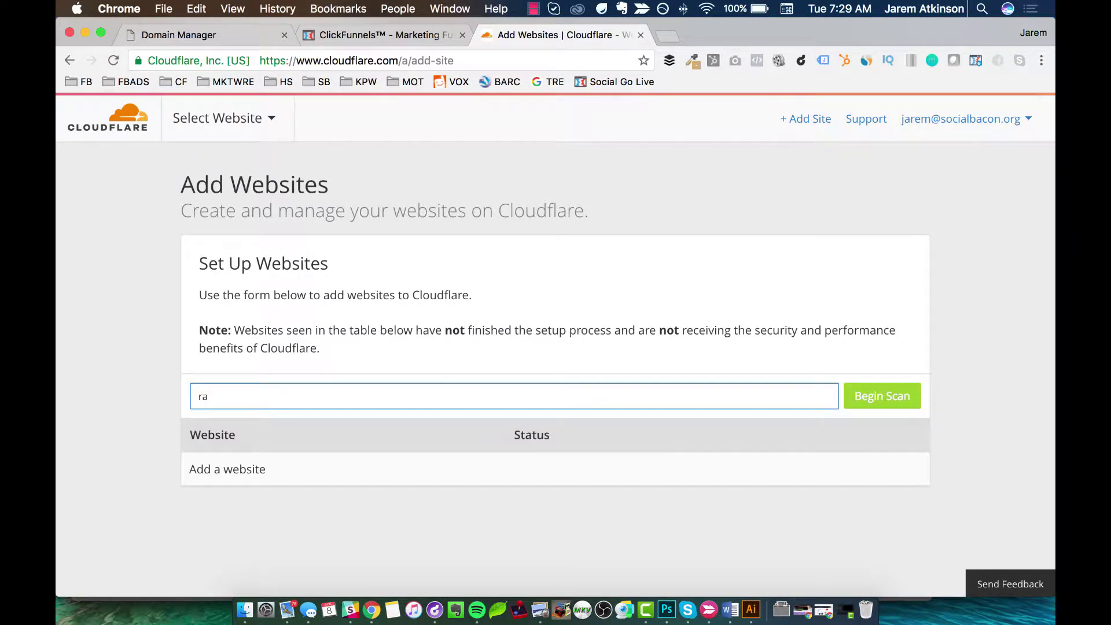
text(propertycleaners.com)
key(super+a)
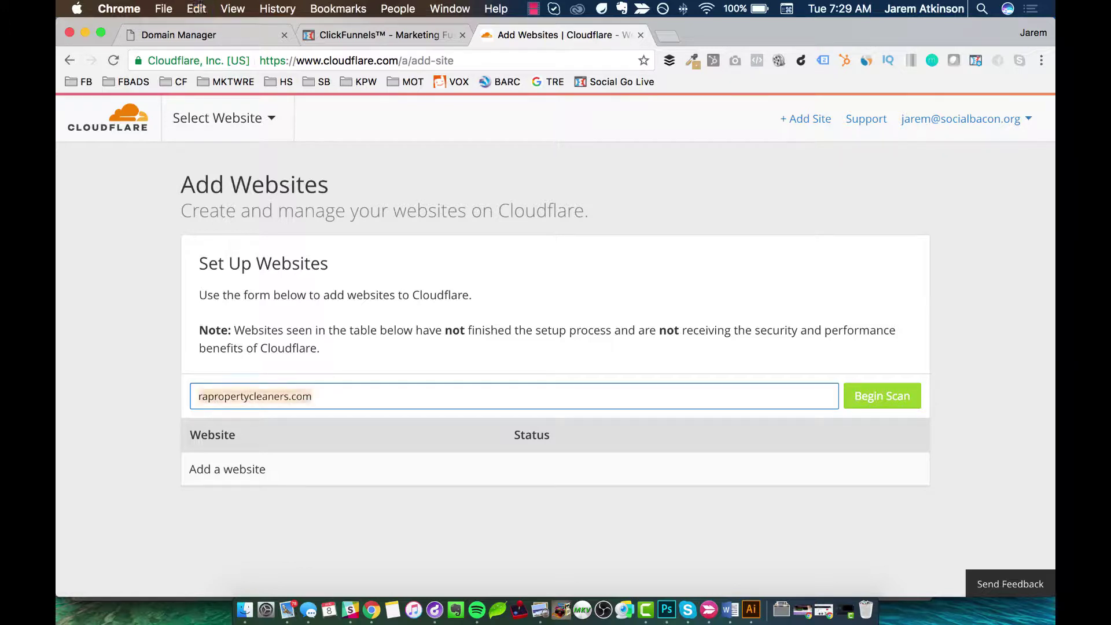
key(Right)
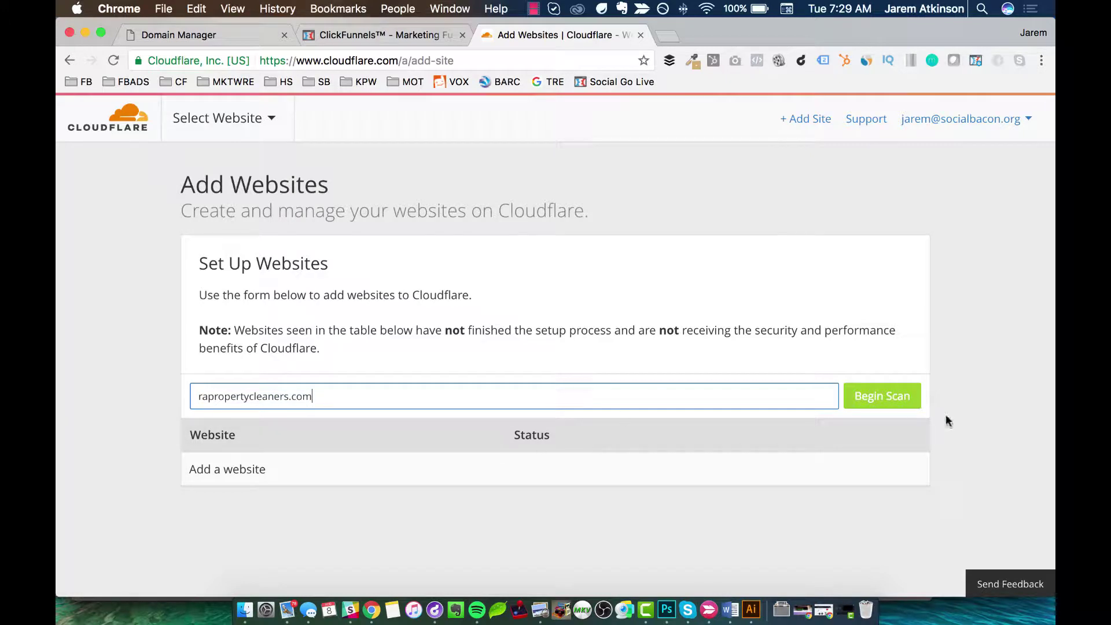
click(884, 398)
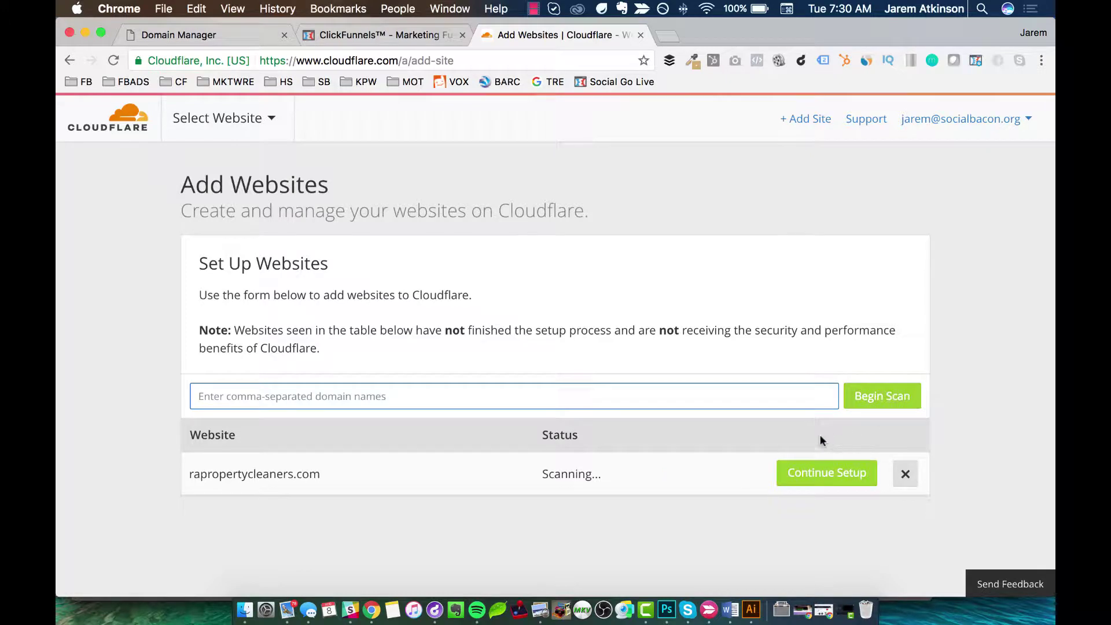
On the DNS records step, delete the root A record and the www CNAME record
click(808, 475)
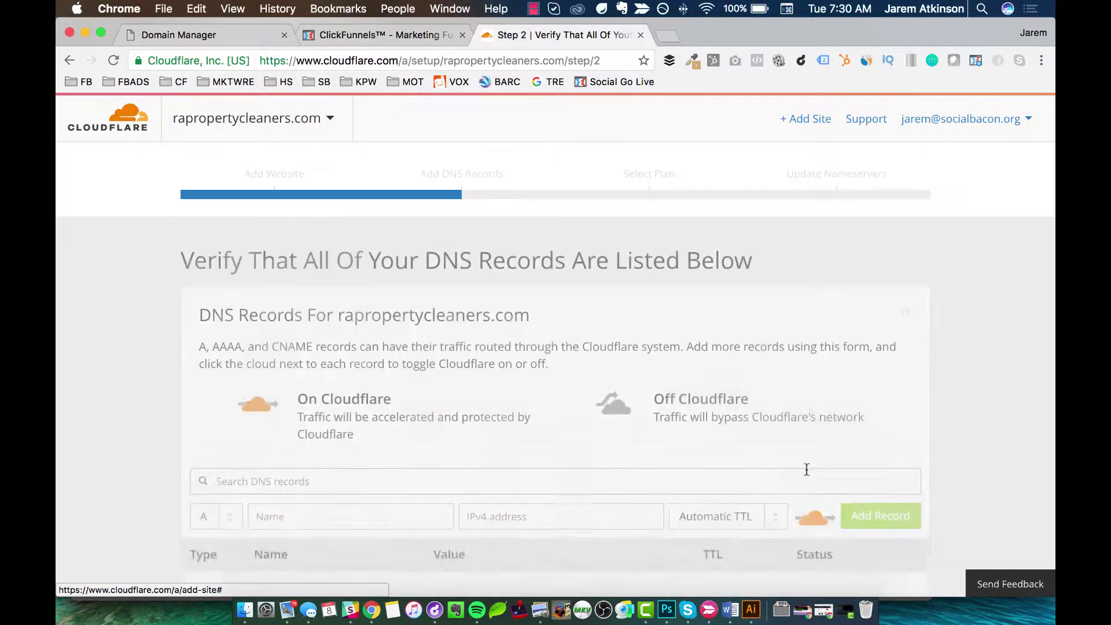
scroll(459, 317, down, 3)
scroll(459, 317, down, 2)
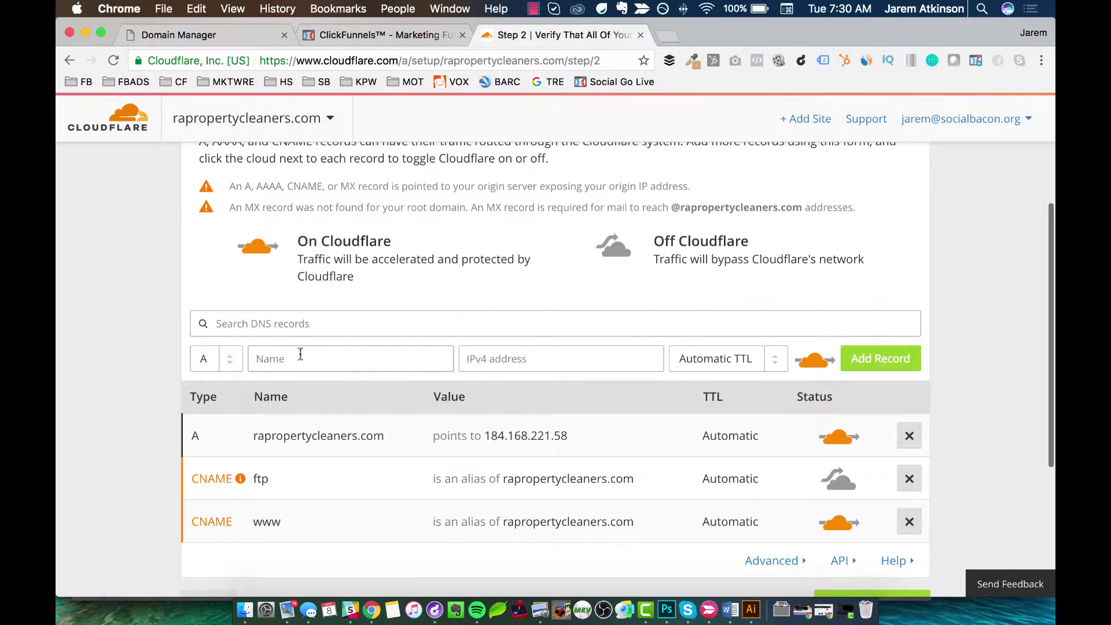
scroll(319, 364, down, 3)
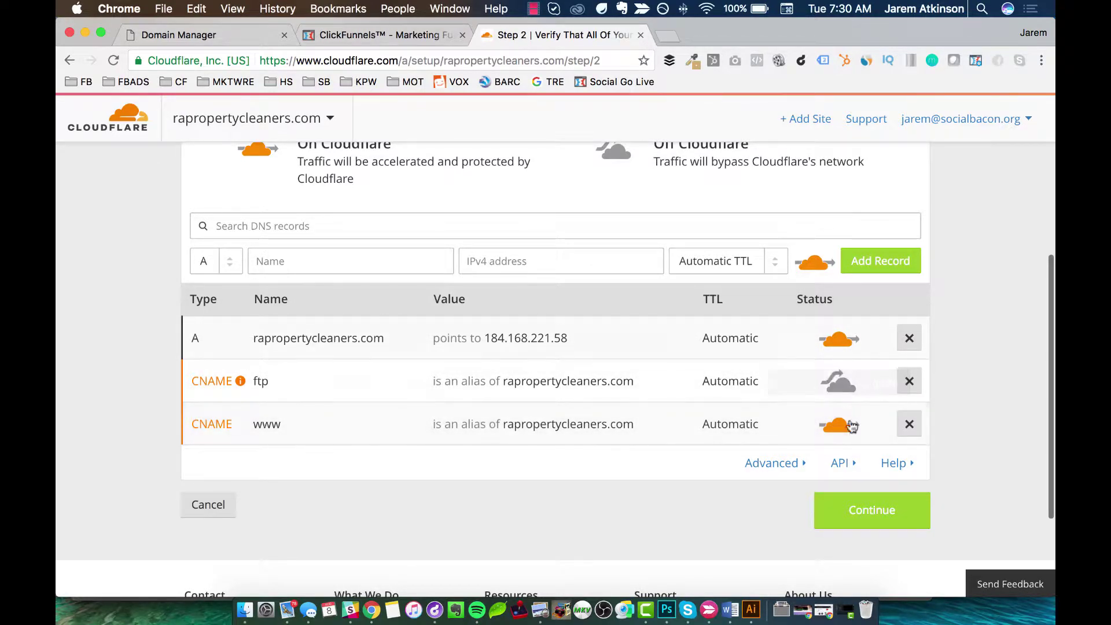
click(910, 339)
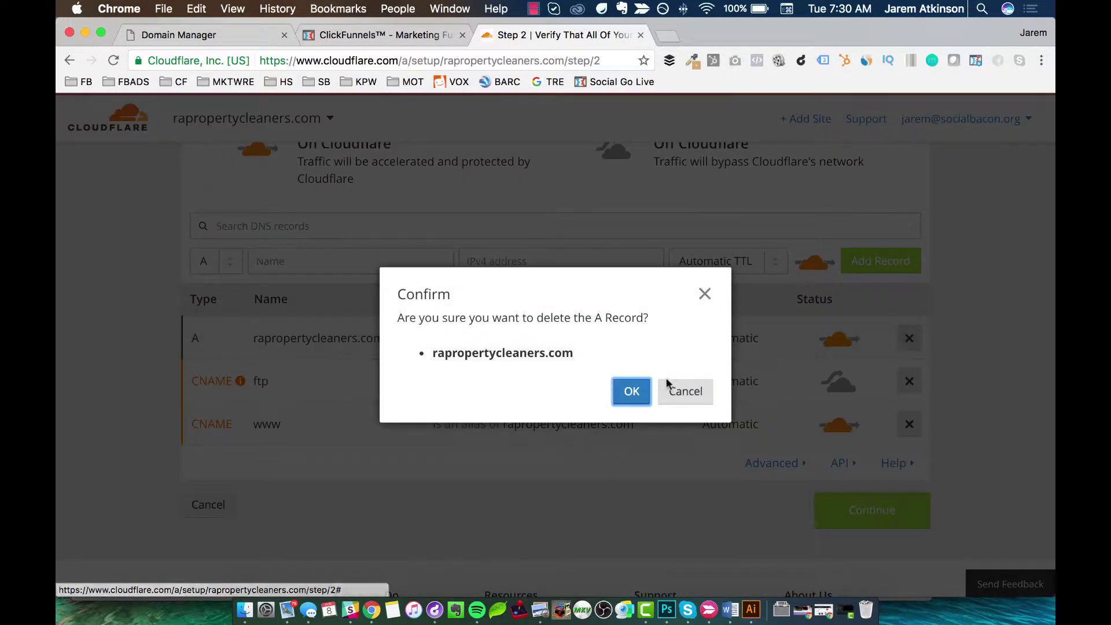
click(633, 392)
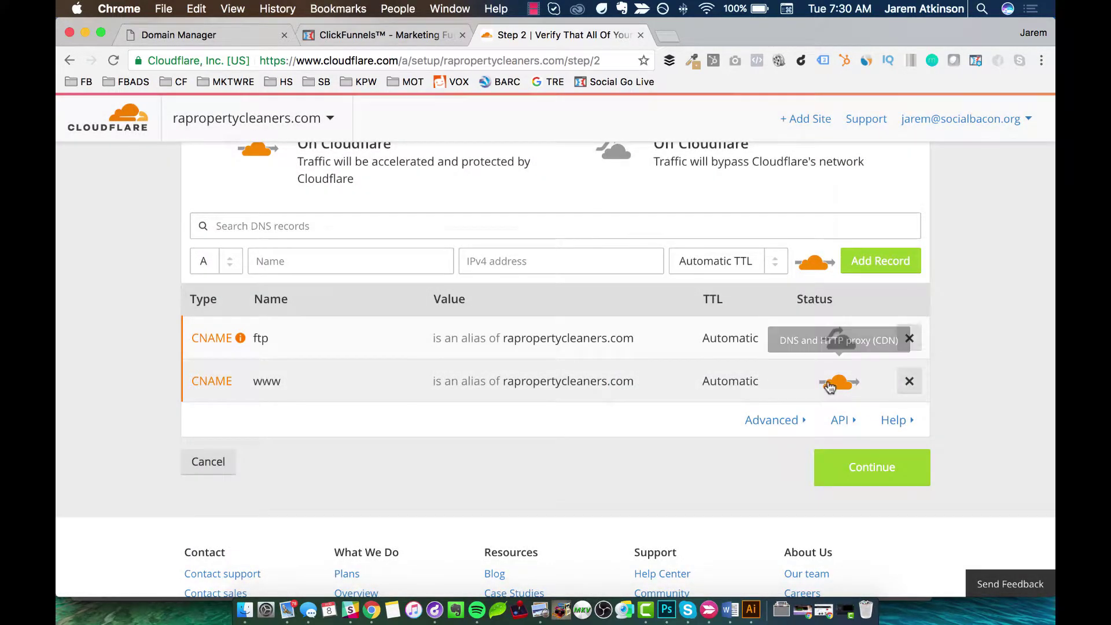
click(910, 382)
click(631, 390)
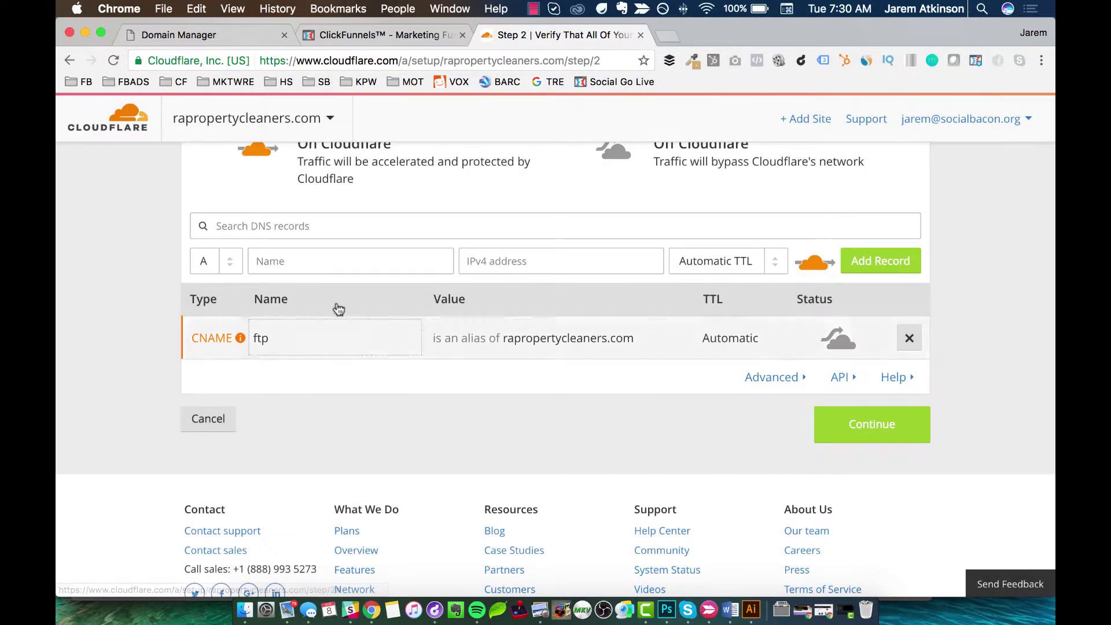
Add a root (@) CNAME record pointing to target.clickfunnels.com
click(228, 261)
click(217, 328)
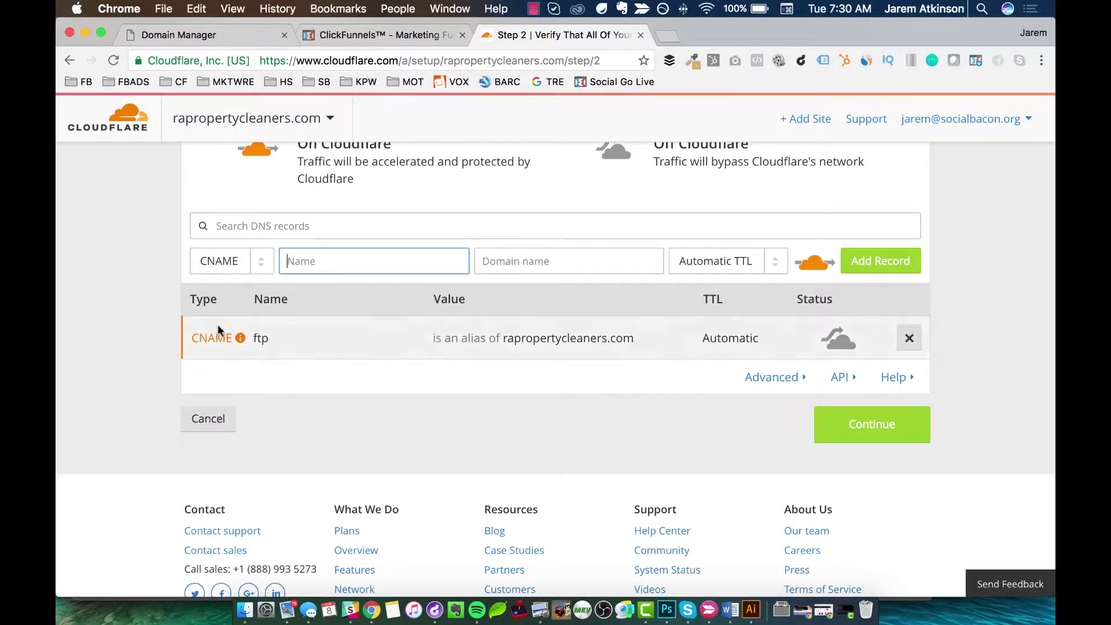
text(@)
key(Tab)
text(target.clickfunnels.com)
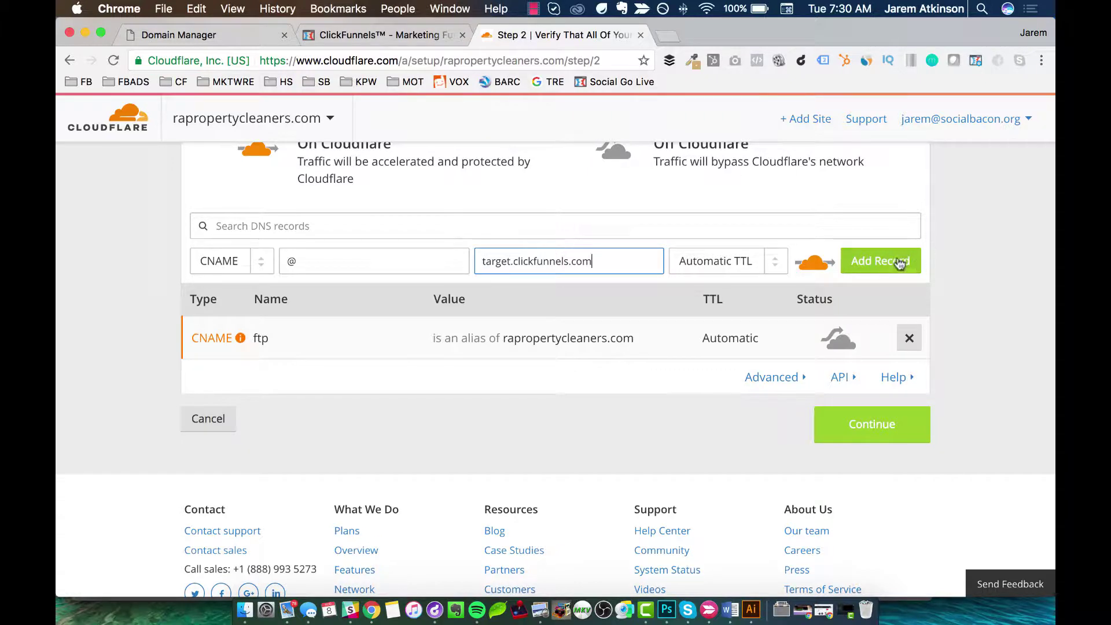
click(871, 259)
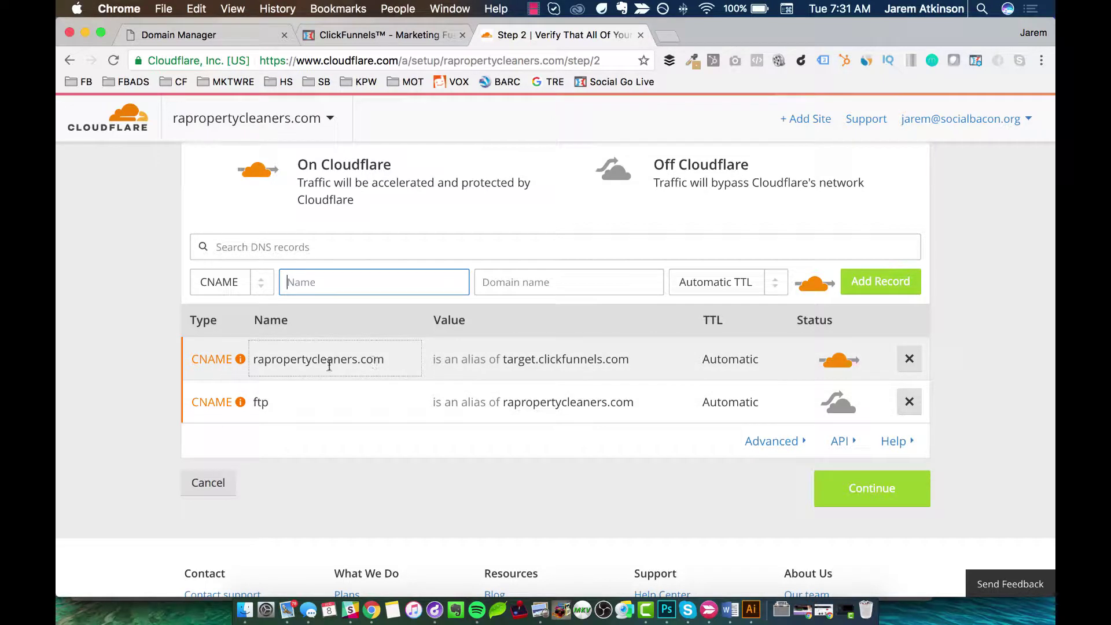
Add a www CNAME record pointing to target.clickfunnels.com
text(@)
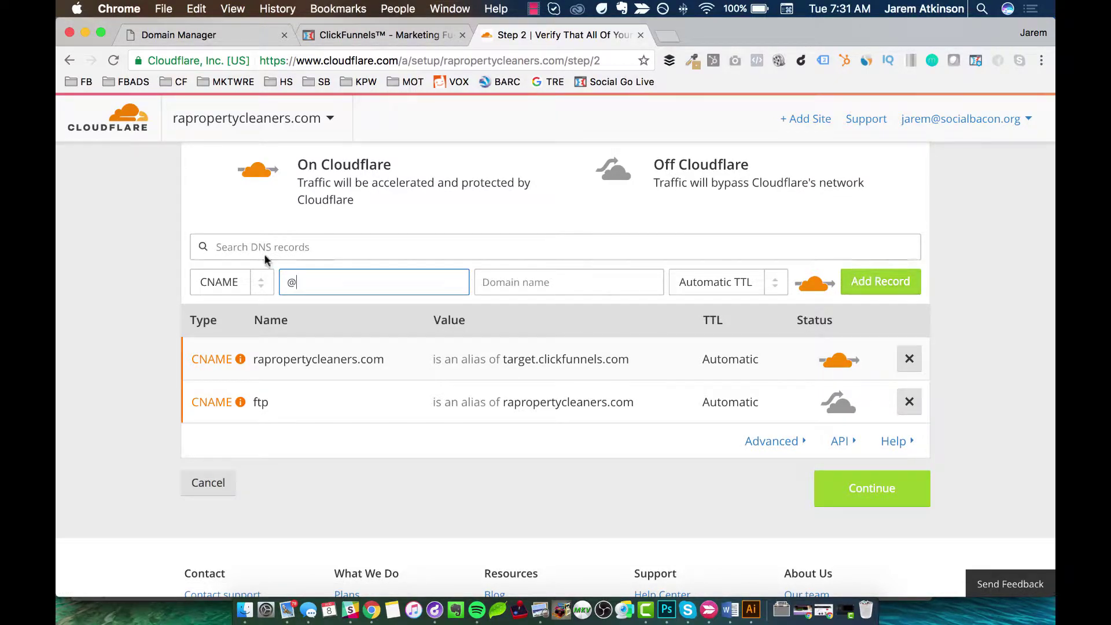
key(BackSpace)
text(ww)
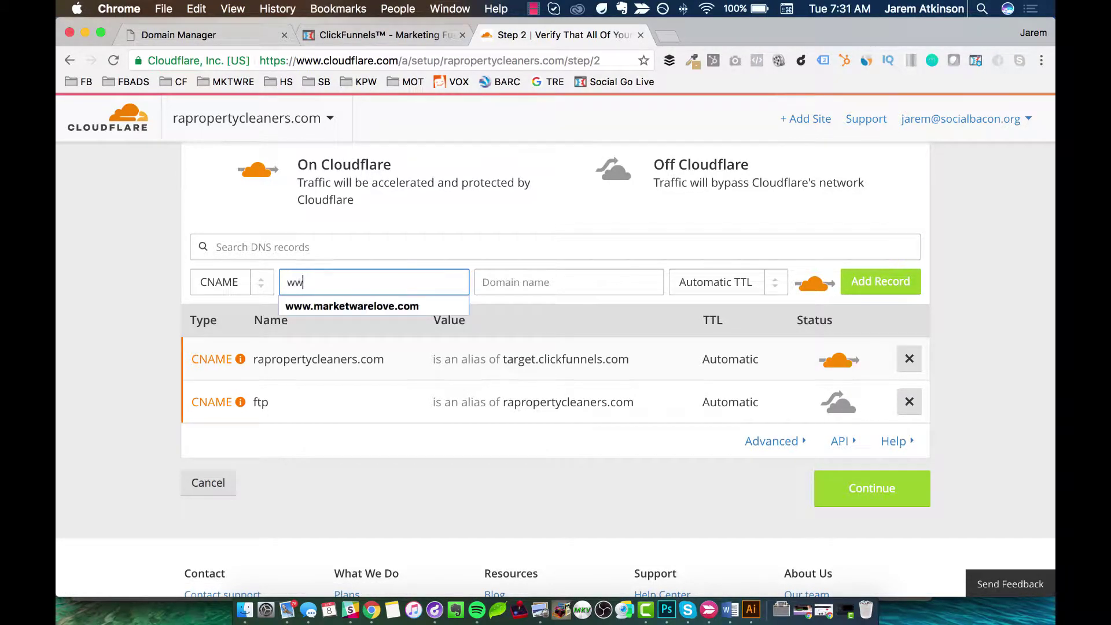
text(w)
key(Tab)
text(targ)
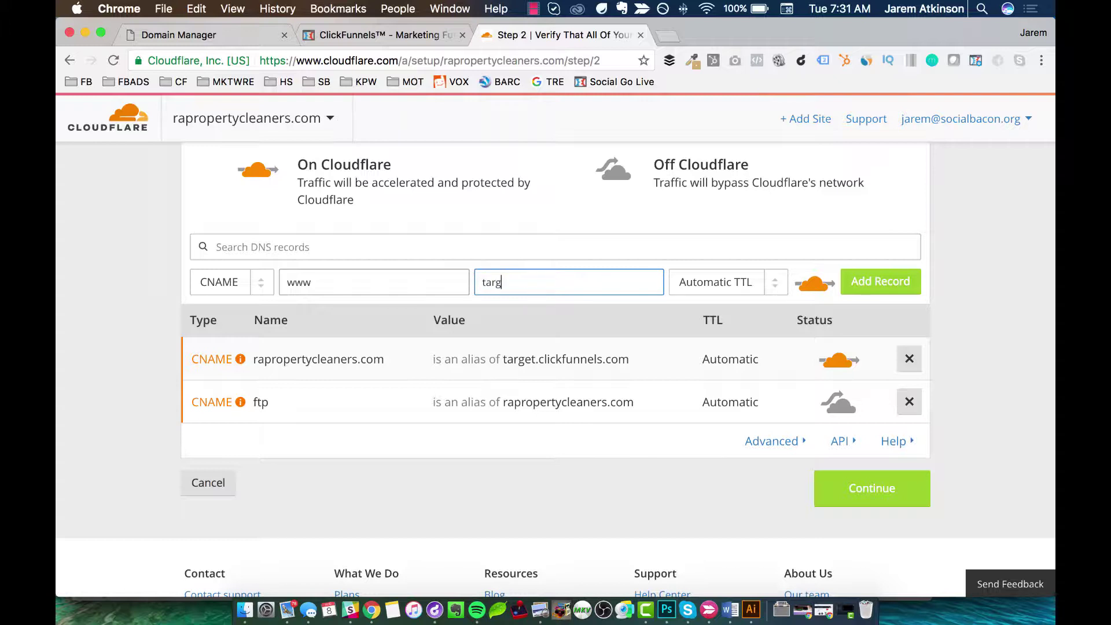
text(et.clickfunnels.com)
key(Tab)
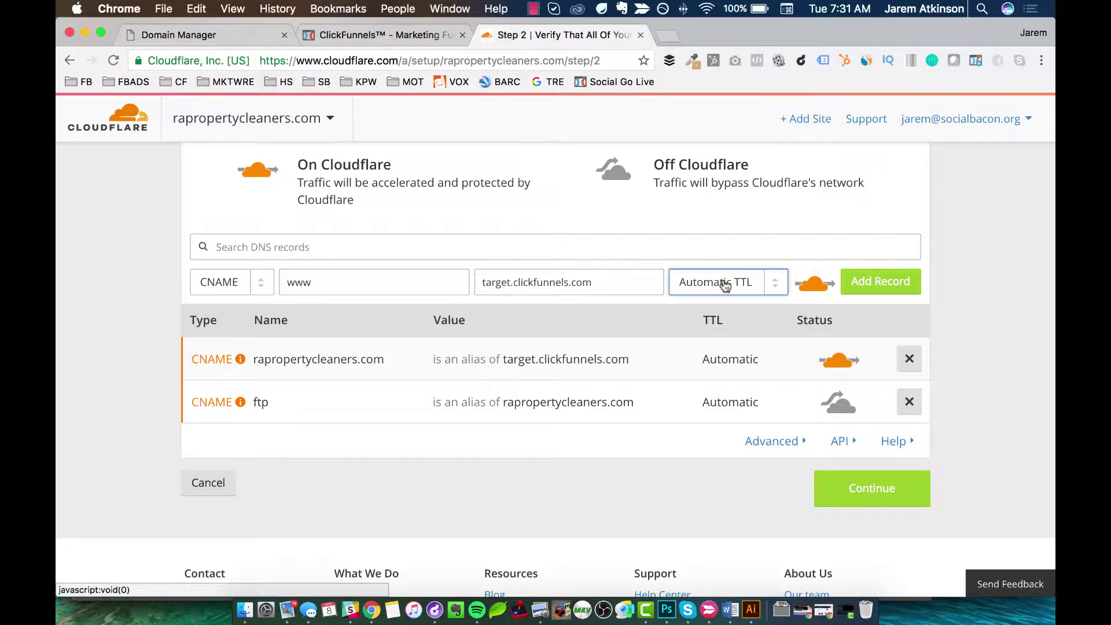
click(880, 284)
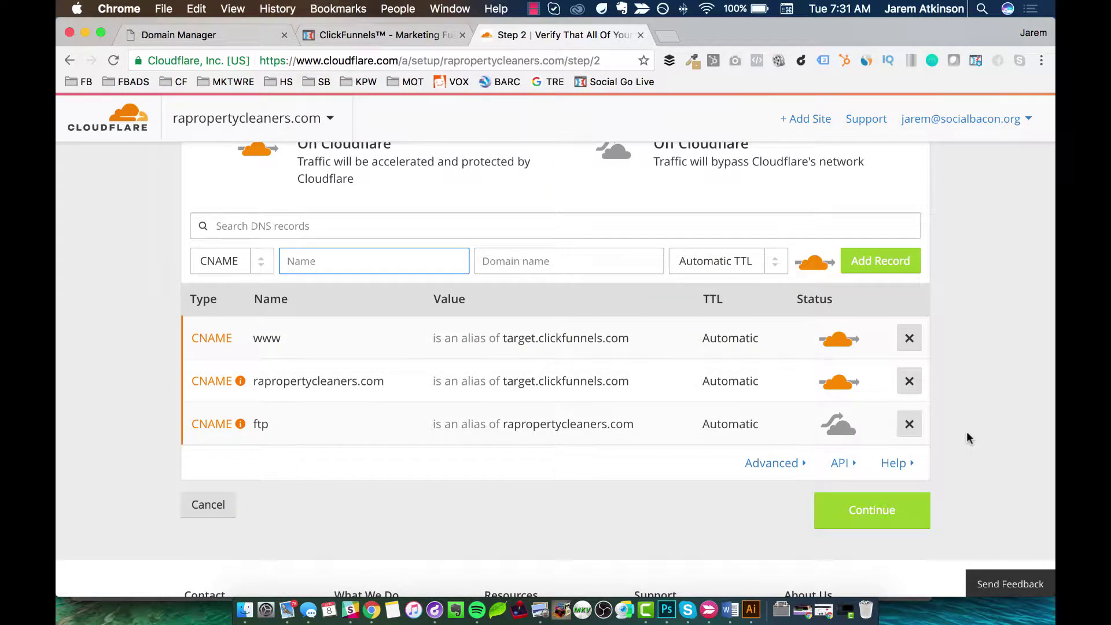
Choose the Free Website plan, then select nameserver carter.ns.cloudflare.com for copying
click(866, 521)
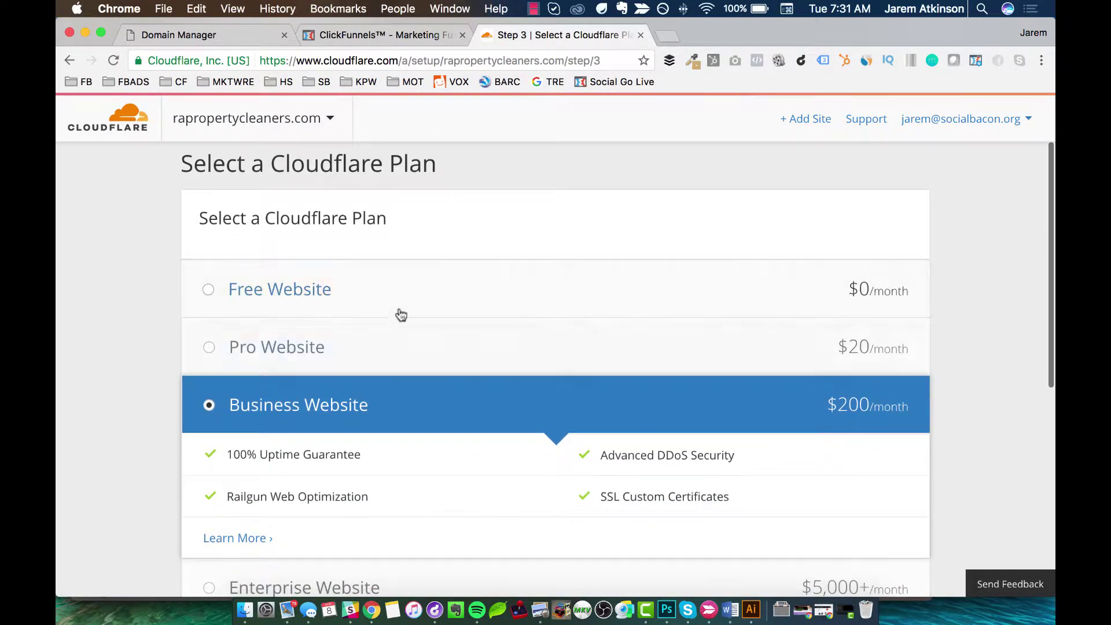
click(413, 297)
scroll(546, 364, down, 5)
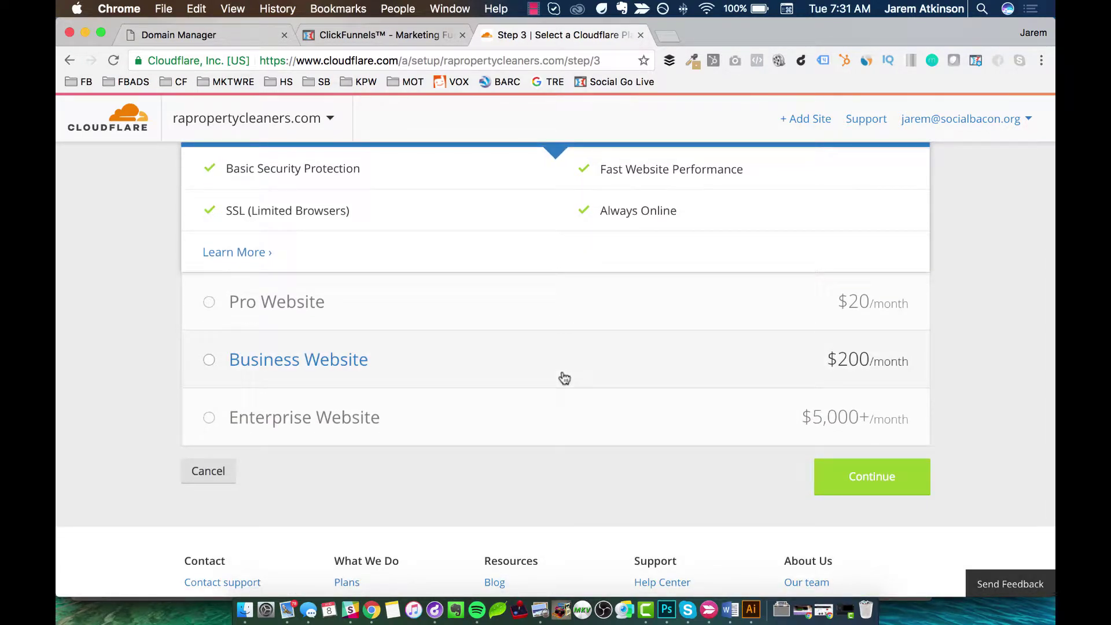
scroll(563, 377, up, 4)
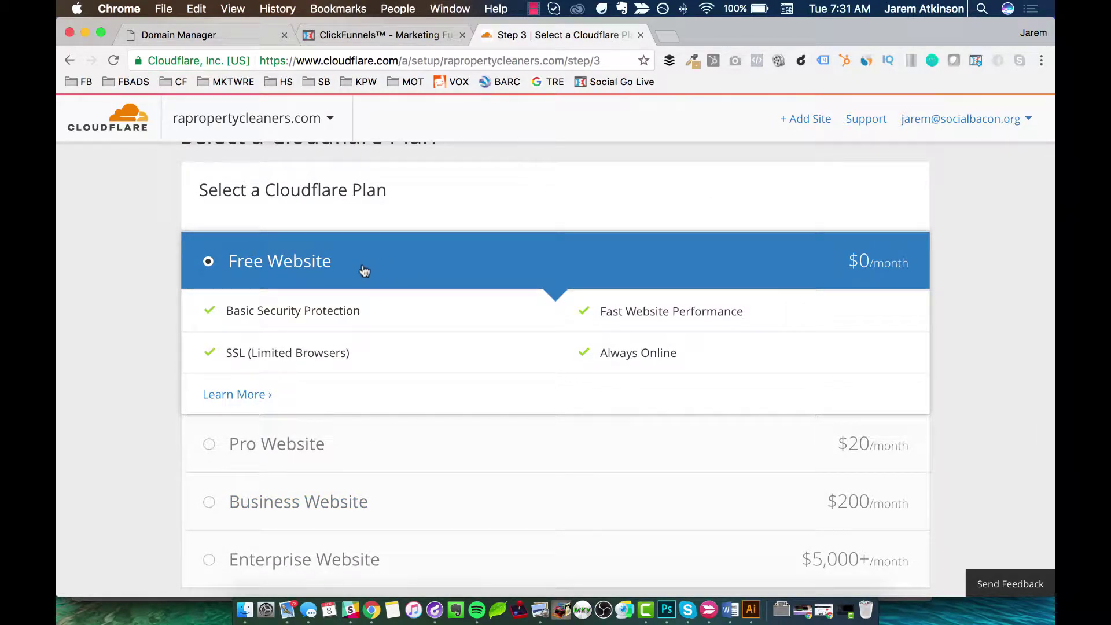
scroll(667, 304, down, 4)
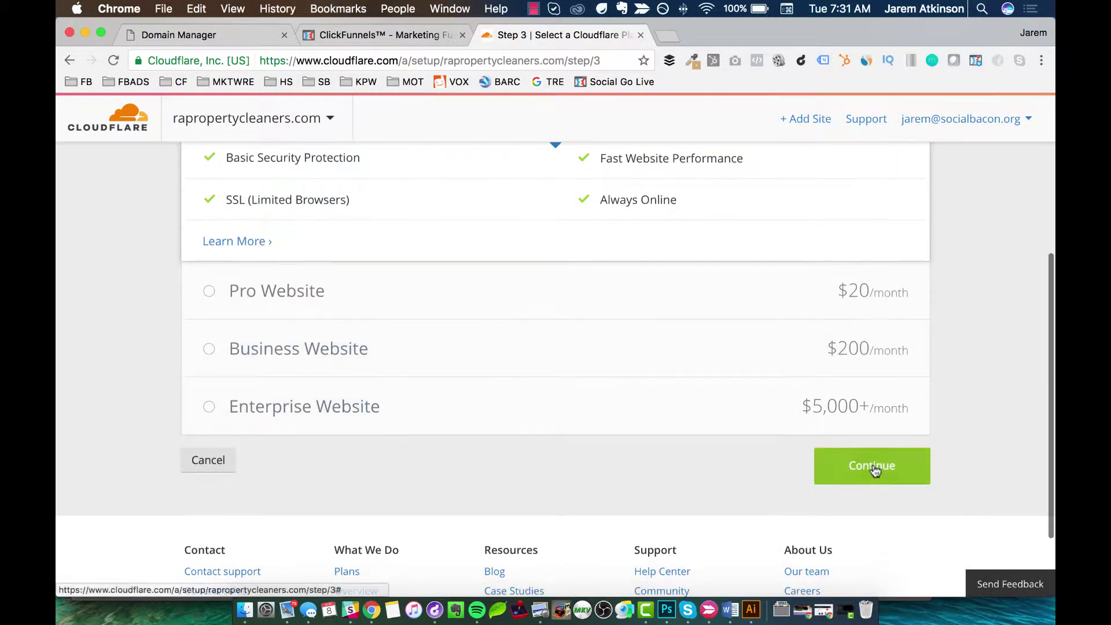
click(880, 472)
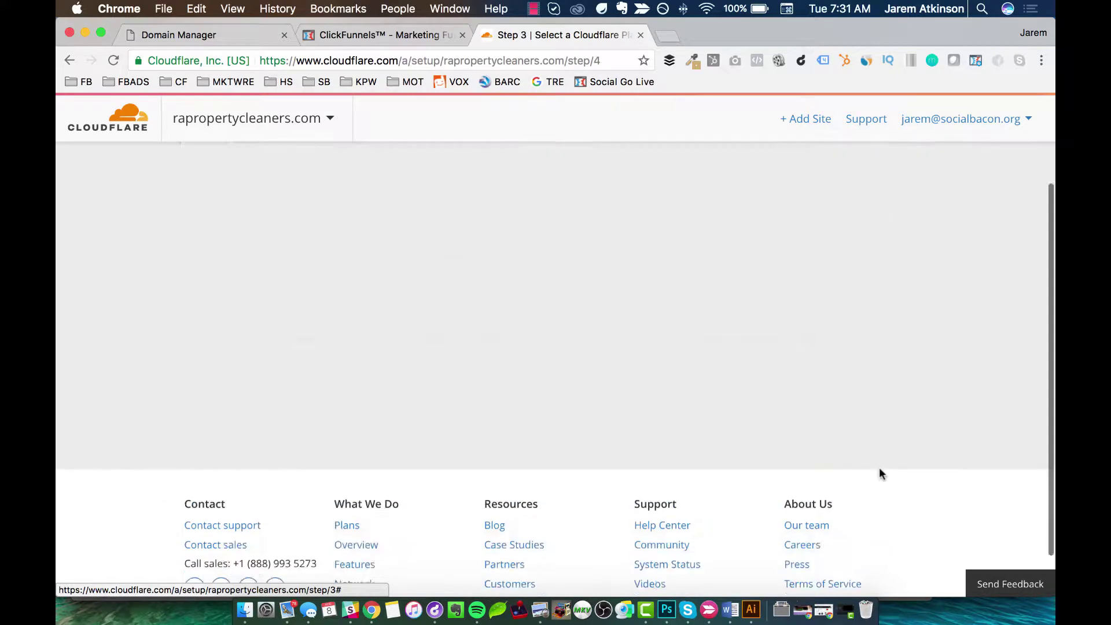
scroll(879, 469, down, 3)
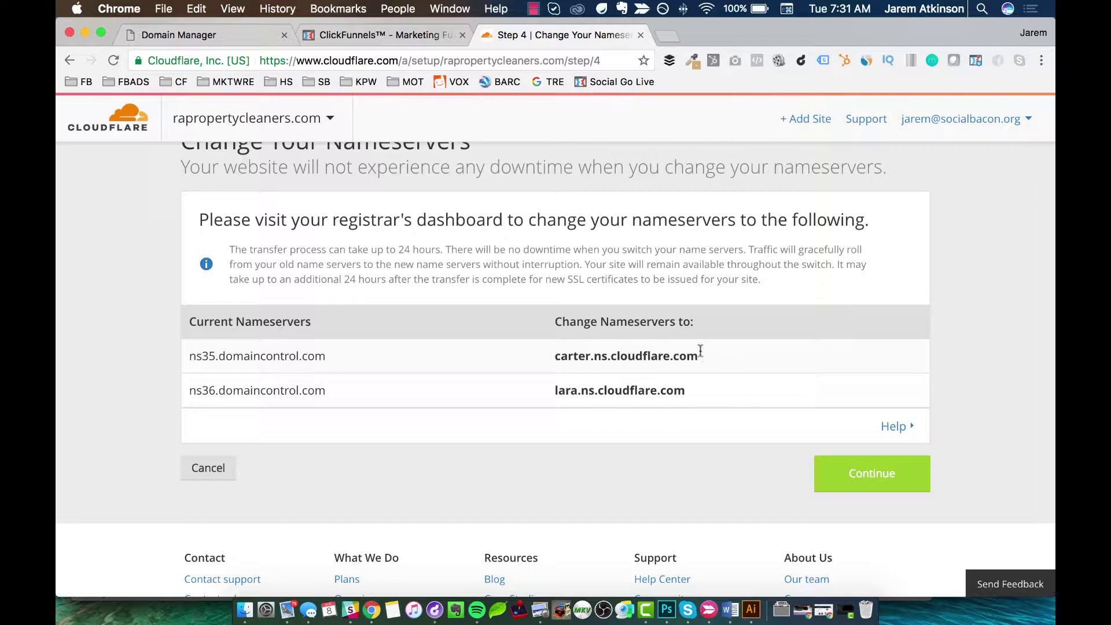
drag(694, 349, 557, 350)
key(super+c)
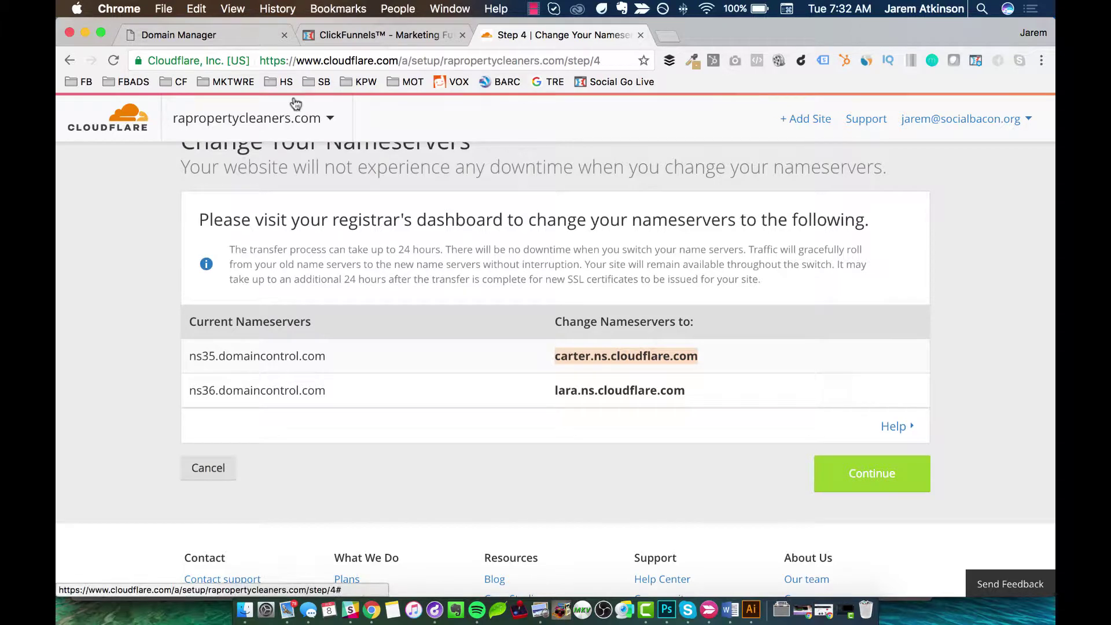
In GoDaddy, switch to custom nameservers and paste carter.ns.cloudflare.com as the first
click(199, 28)
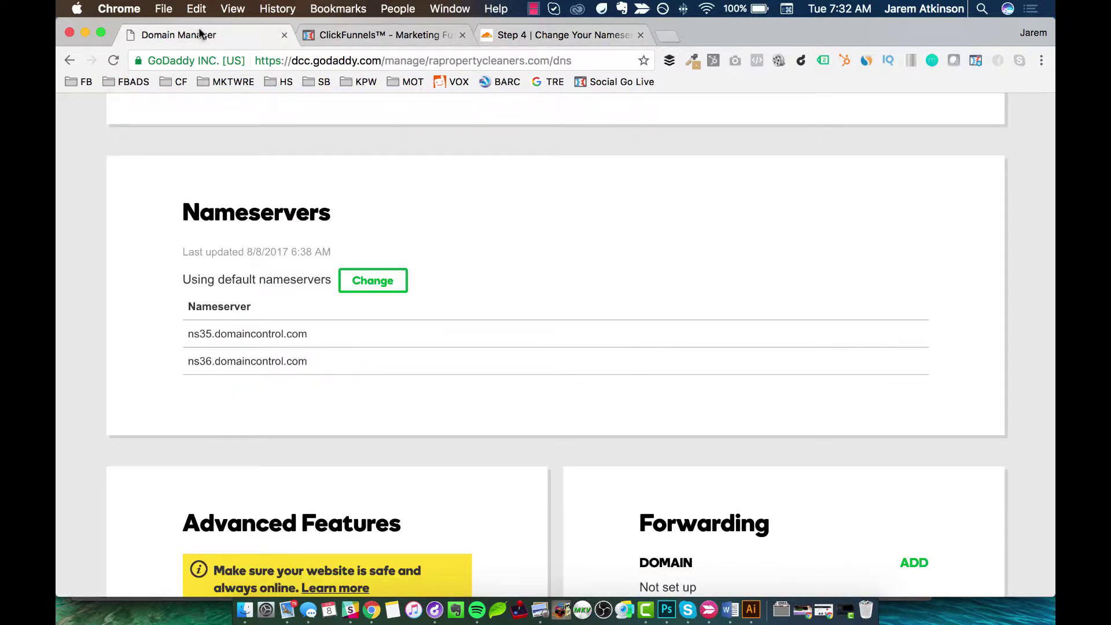
click(374, 280)
click(359, 315)
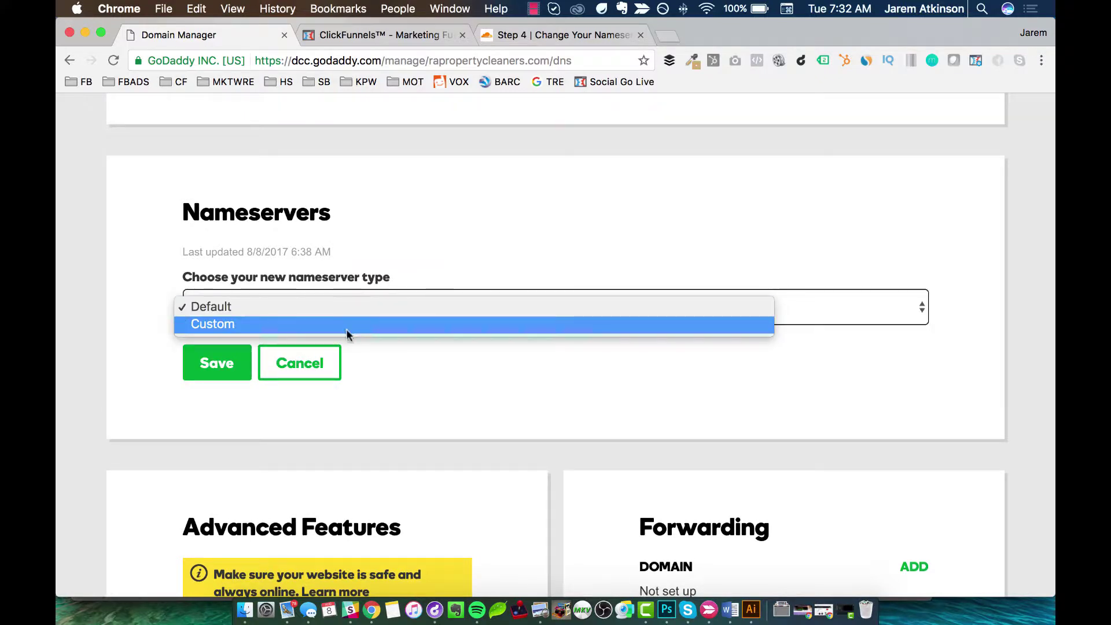
click(346, 329)
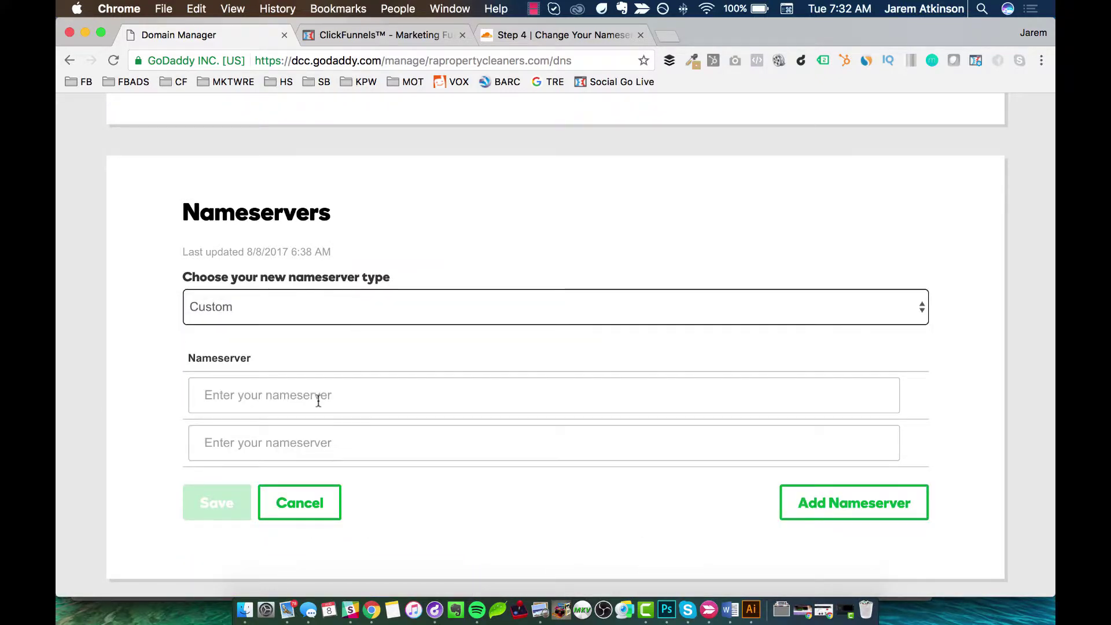
click(318, 398)
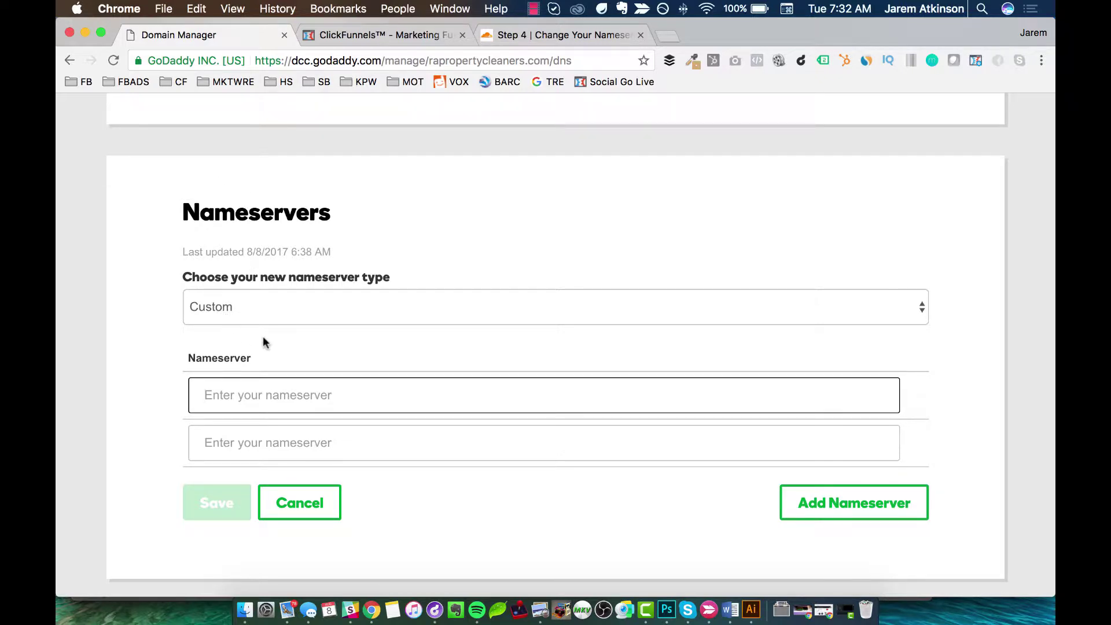
key(super+v)
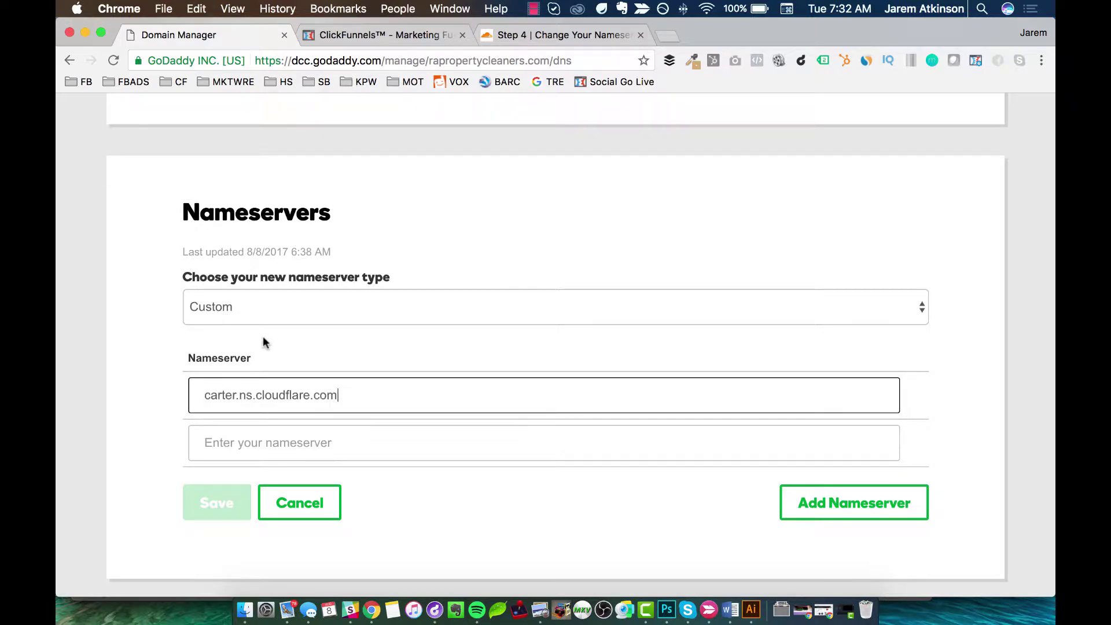
Copy lara.ns.cloudflare.com from Cloudflare, enter it as the second nameserver, and save
click(533, 35)
drag(696, 390, 555, 387)
key(super+c)
click(210, 34)
click(332, 440)
key(super+v)
click(219, 503)
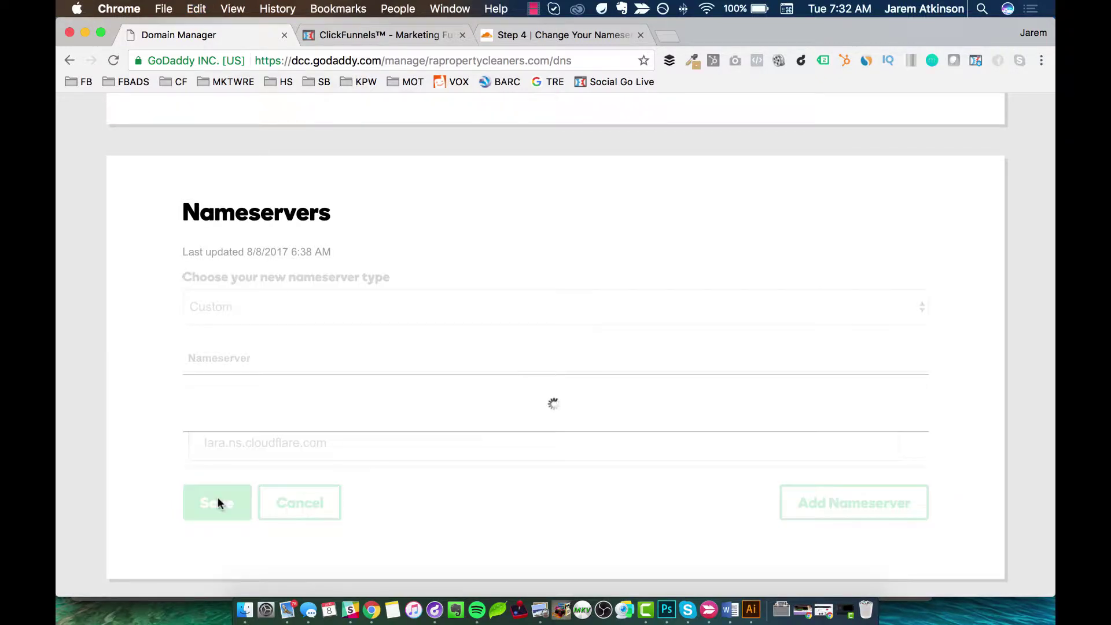
click(550, 36)
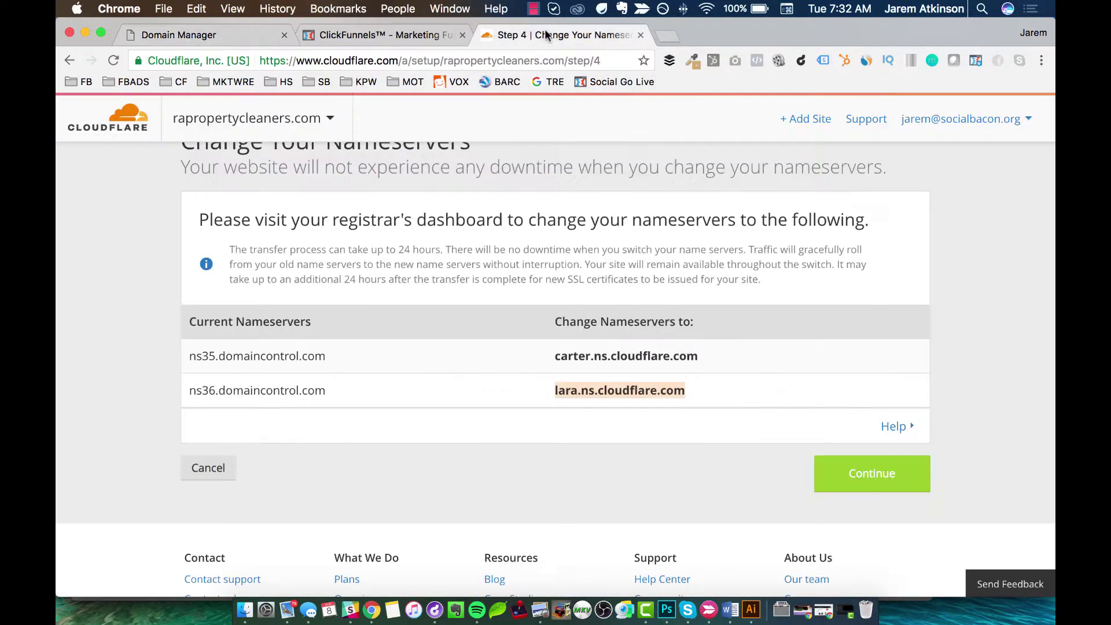
Confirm the nameserver change and request a nameserver recheck for rapropertycleaners.com
click(877, 478)
scroll(880, 515, down, 1)
scroll(879, 520, down, 2)
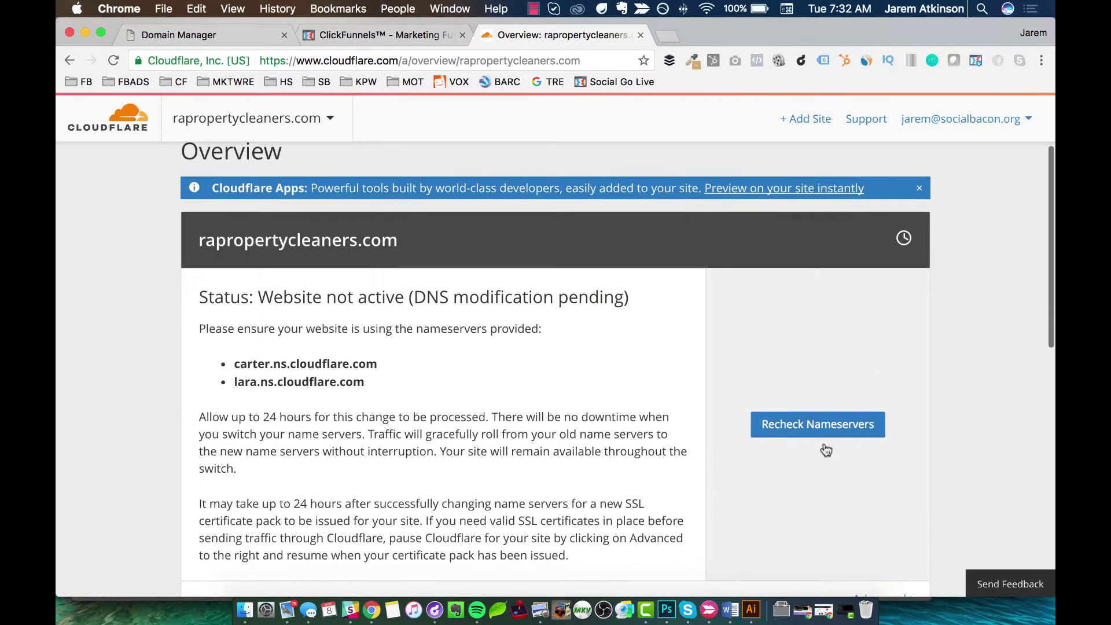
click(784, 427)
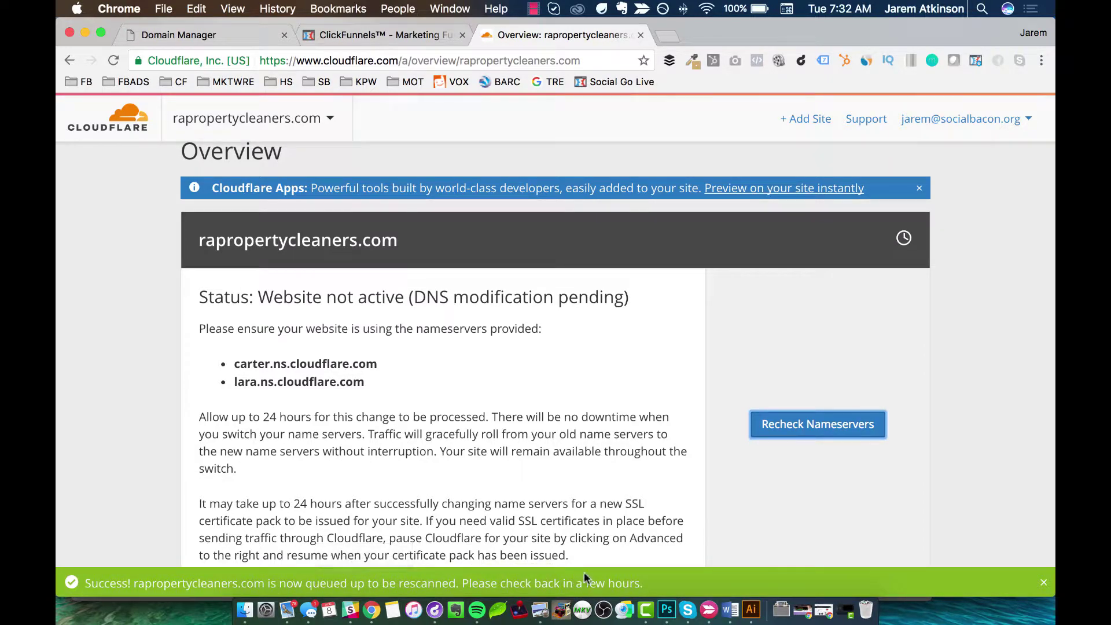
scroll(436, 409, up, 3)
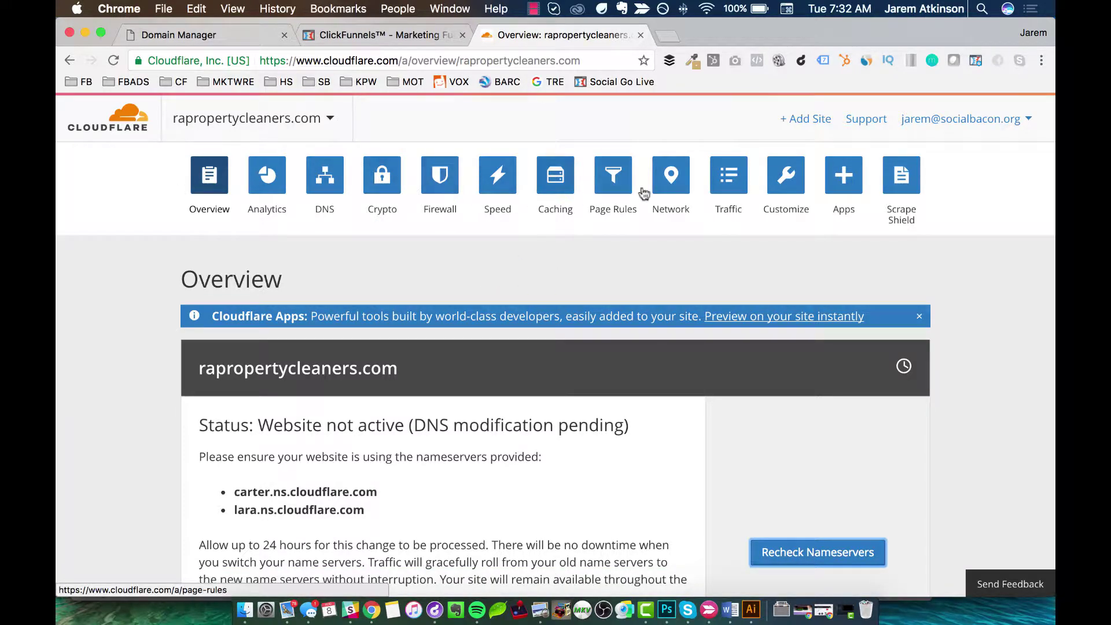
click(616, 180)
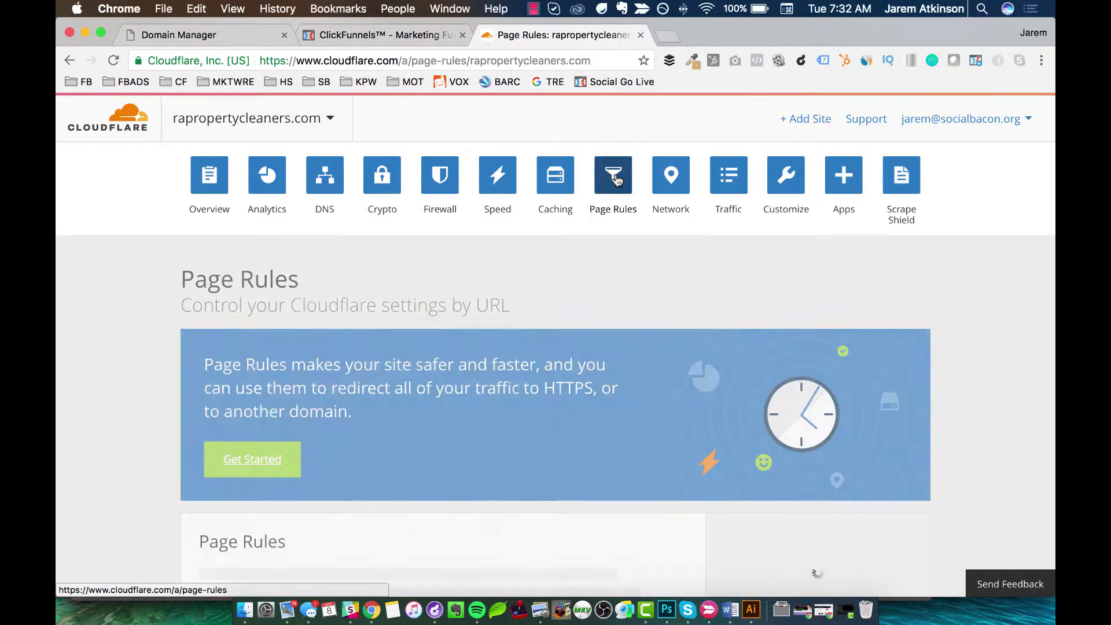
scroll(625, 325, down, 5)
scroll(625, 324, down, 1)
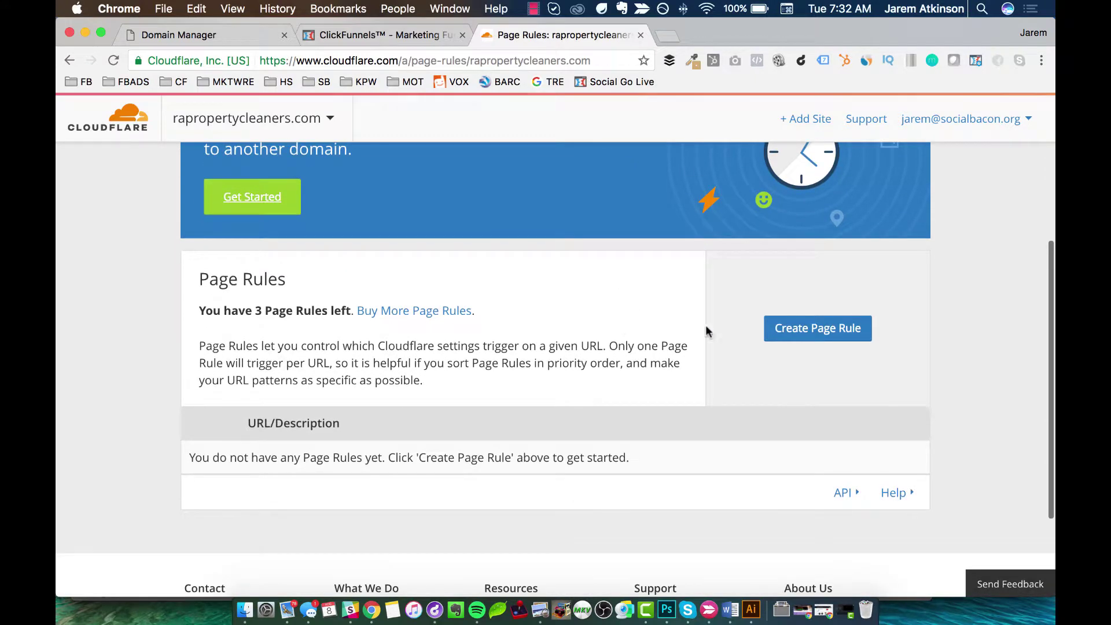
click(816, 331)
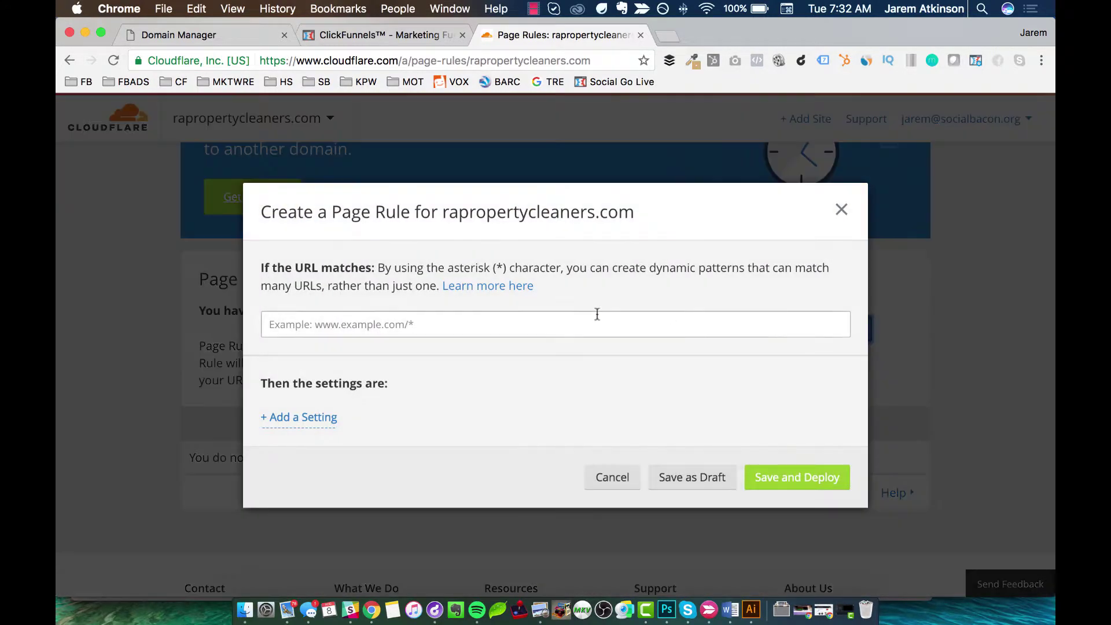
click(477, 320)
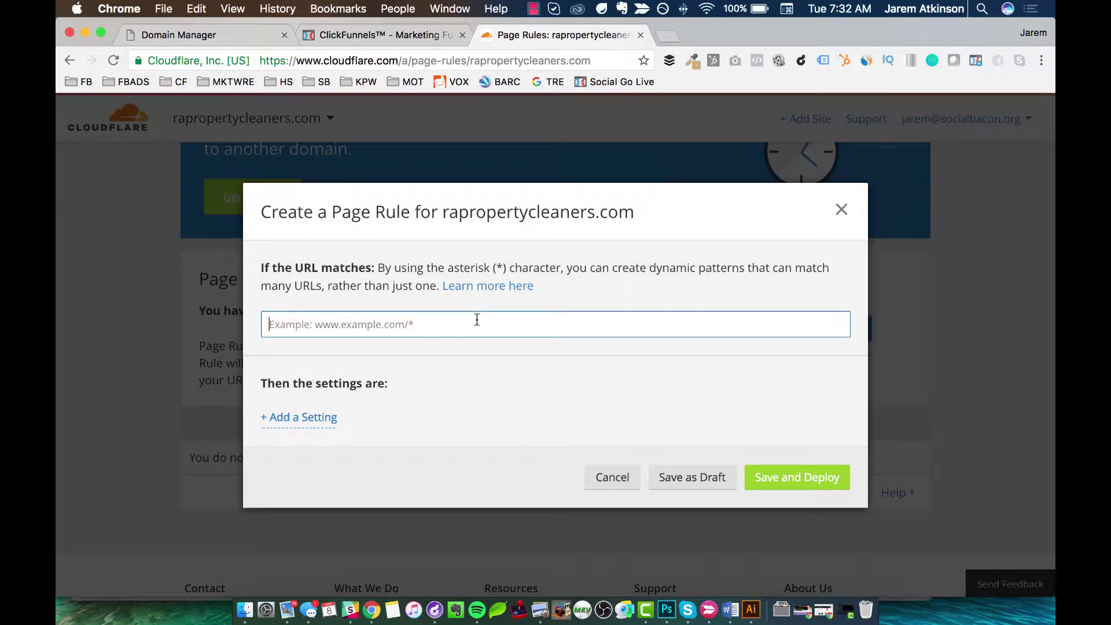
text(www.)
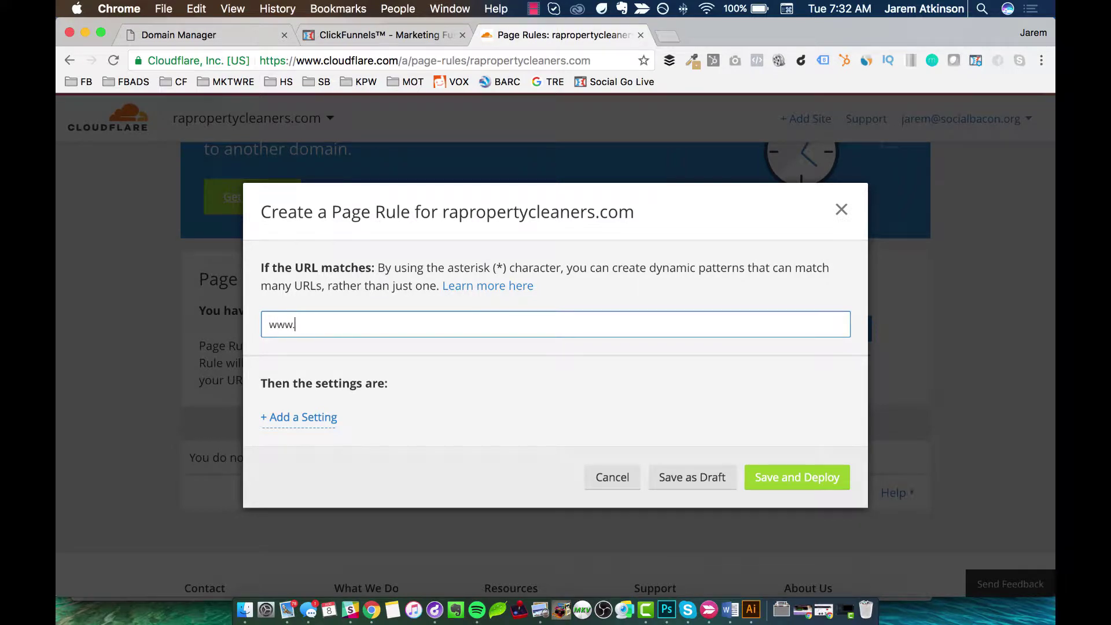
key(super+v)
key(BackSpace)
key(BackSpace)
key(BackSpace)
key(BackSpace)
key(BackSpace)
key(BackSpace)
key(BackSpace)
key(BackSpace)
key(BackSpace)
key(BackSpace)
key(BackSpace)
key(BackSpace)
key(BackSpace)
key(BackSpace)
key(BackSpace)
key(BackSpace)
key(BackSpace)
key(BackSpace)
key(BackSpace)
key(BackSpace)
text(rapropertycleaners.com)
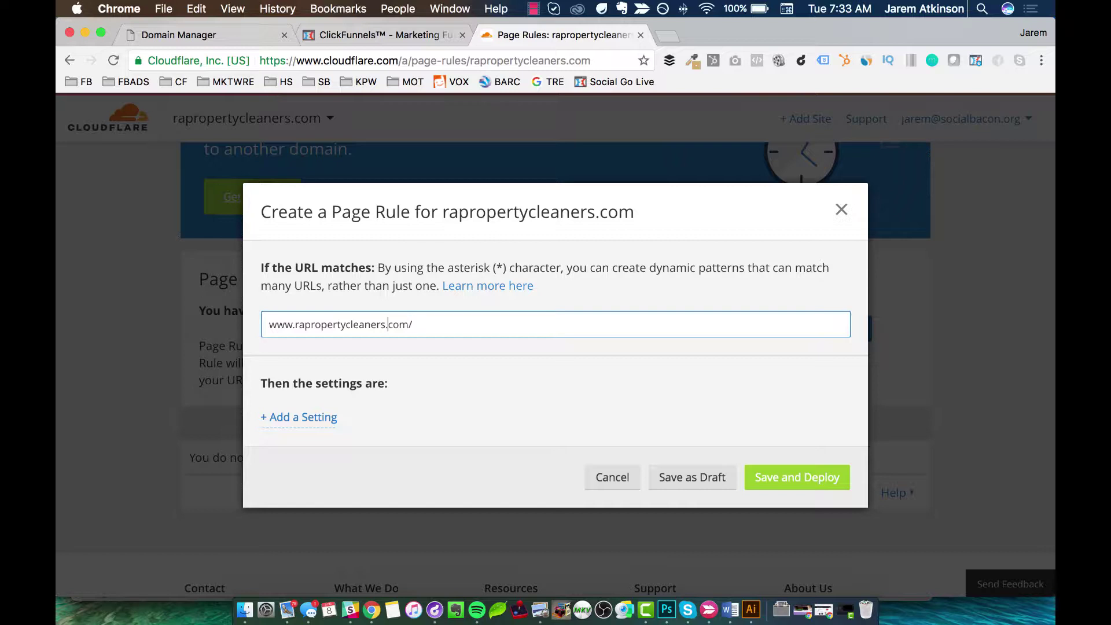
text(*)
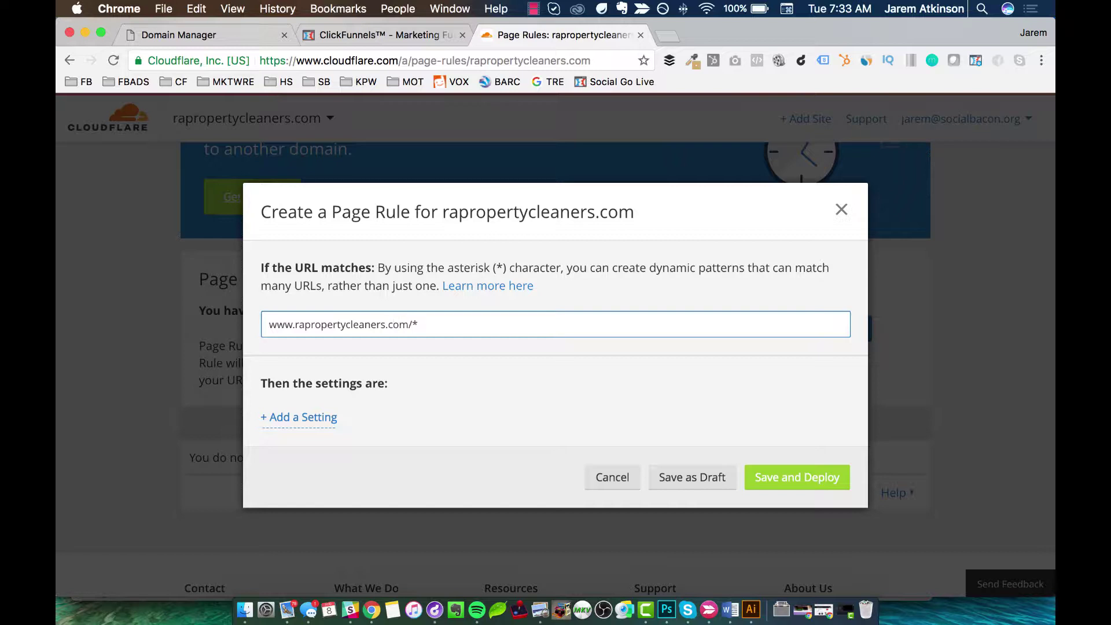
Add a Forwarding URL setting to the rule with a 301 - Permanent Redirect
click(315, 418)
click(350, 428)
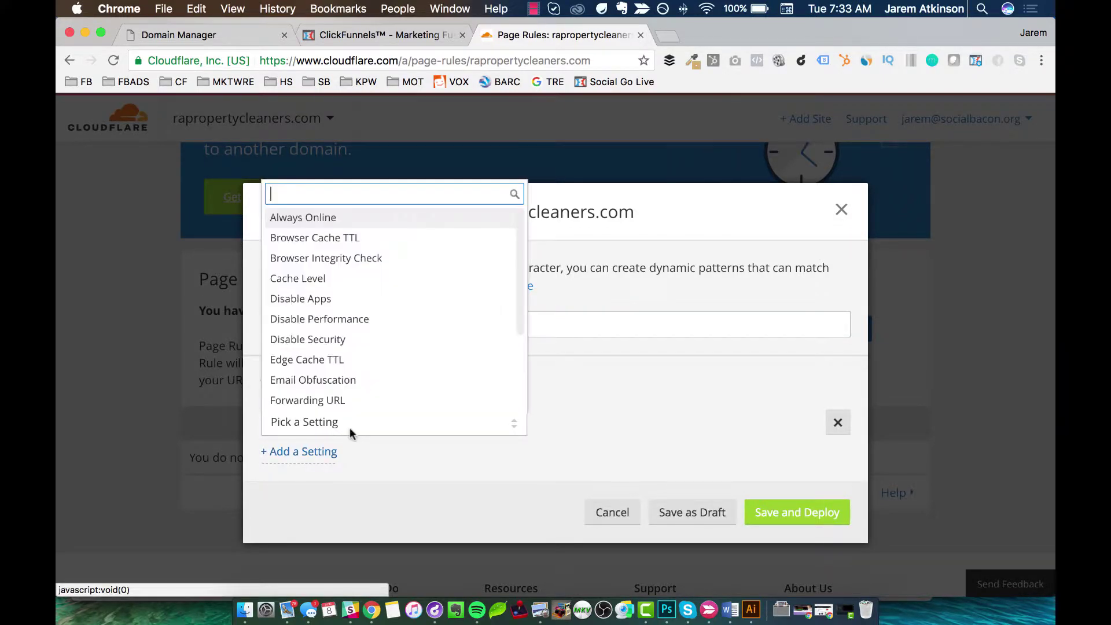
click(353, 400)
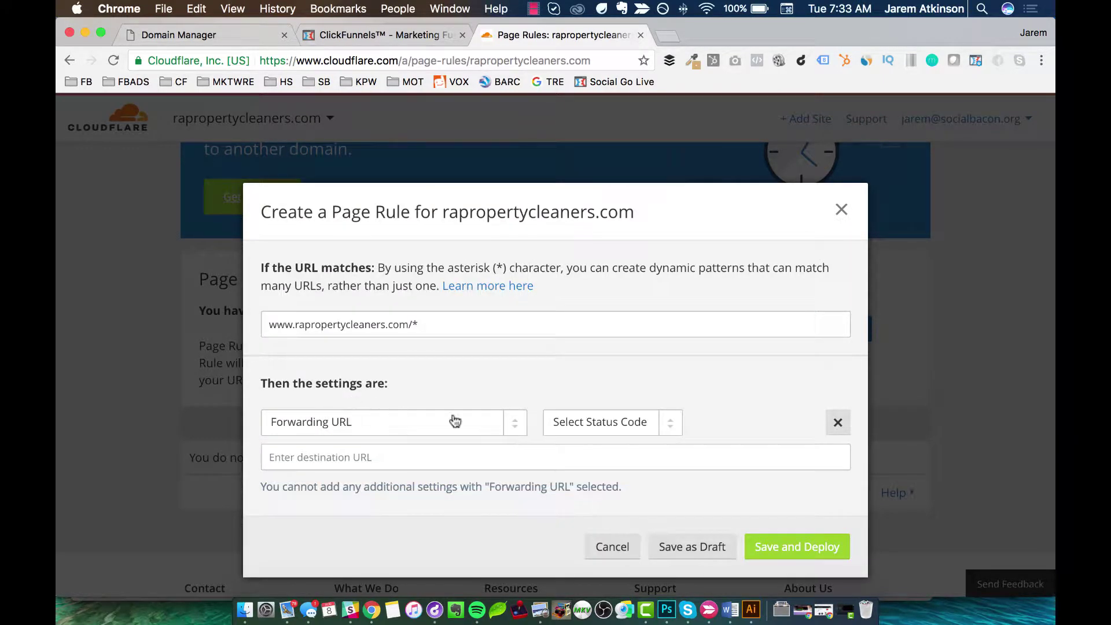
click(612, 433)
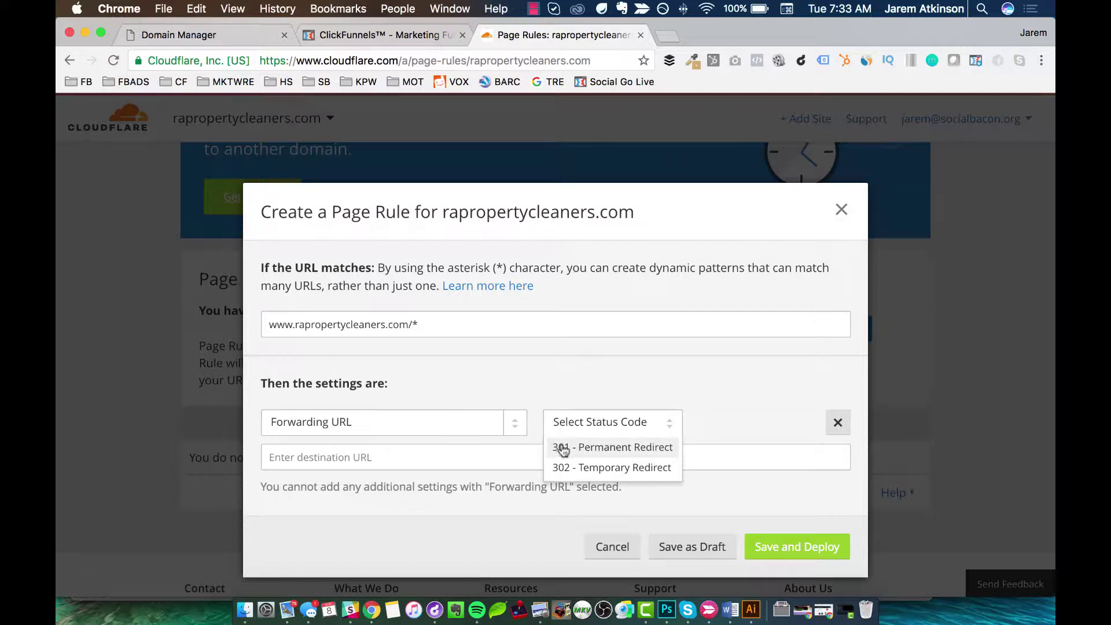
click(595, 450)
click(463, 458)
text(htt)
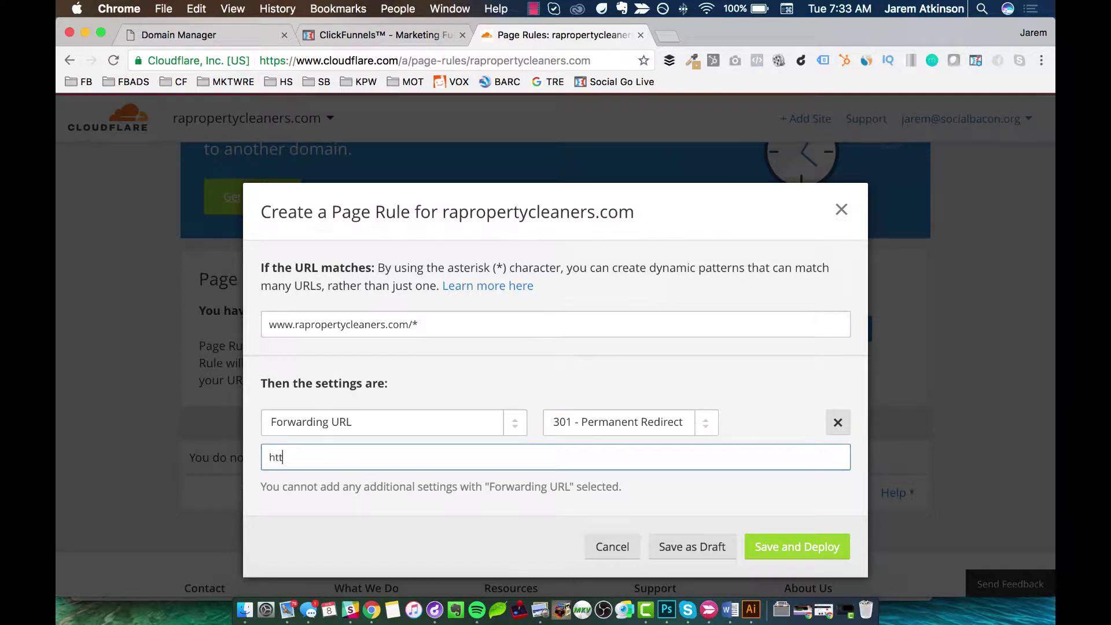
text(ps://)
click(410, 324)
drag(410, 324, 305, 324)
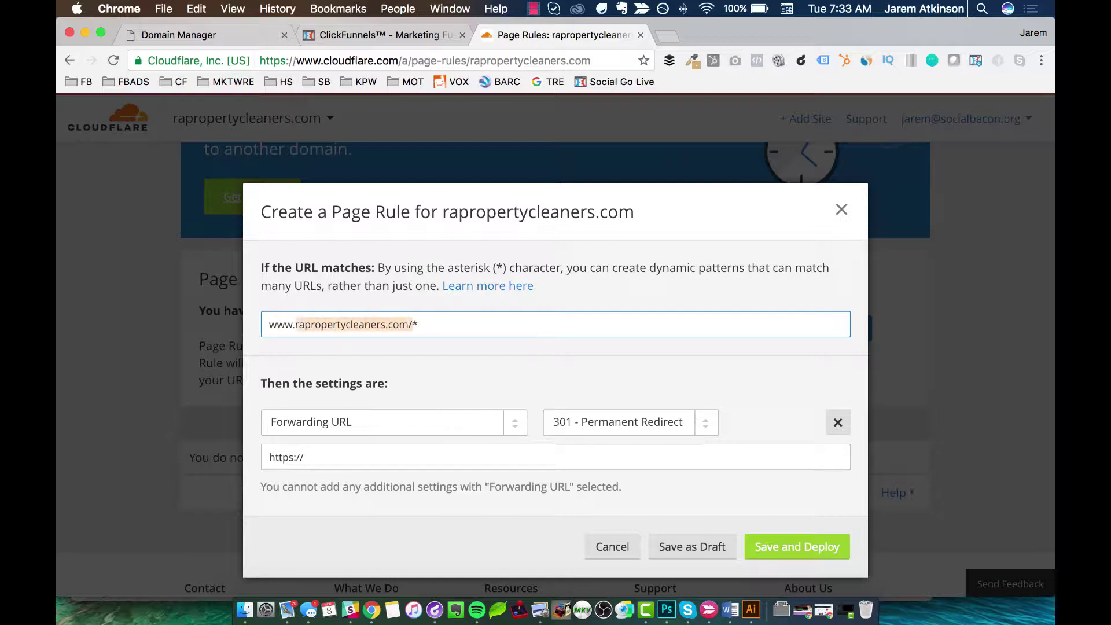
key(super+c)
click(380, 460)
key(super+v)
text($1)
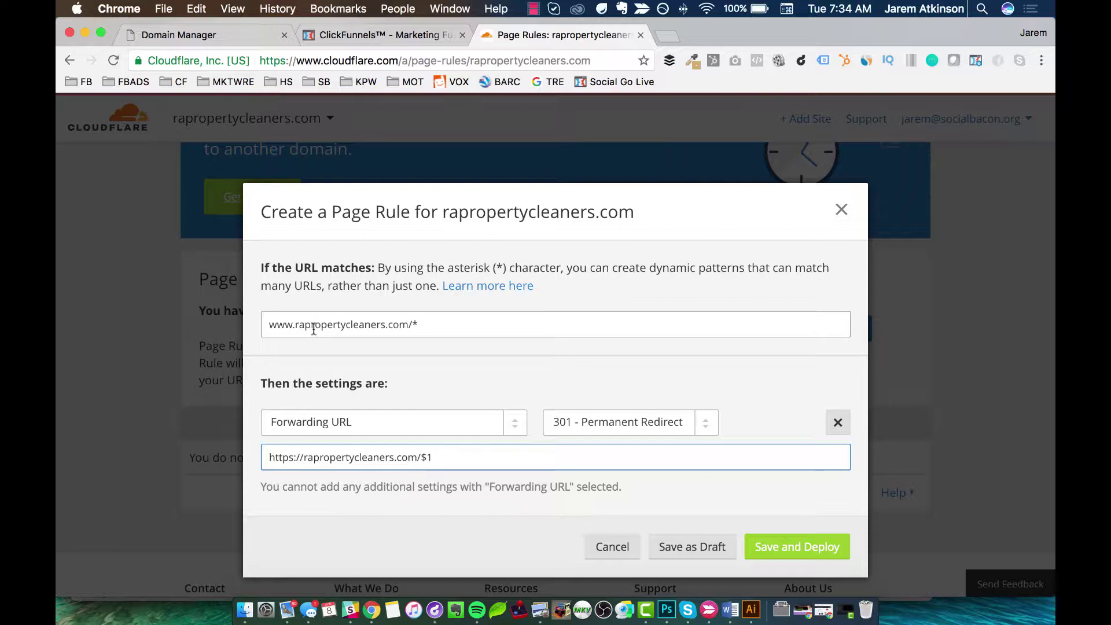
Deploy the www forwarding rule and change the Crypto SSL mode from Flexible to Full
click(792, 548)
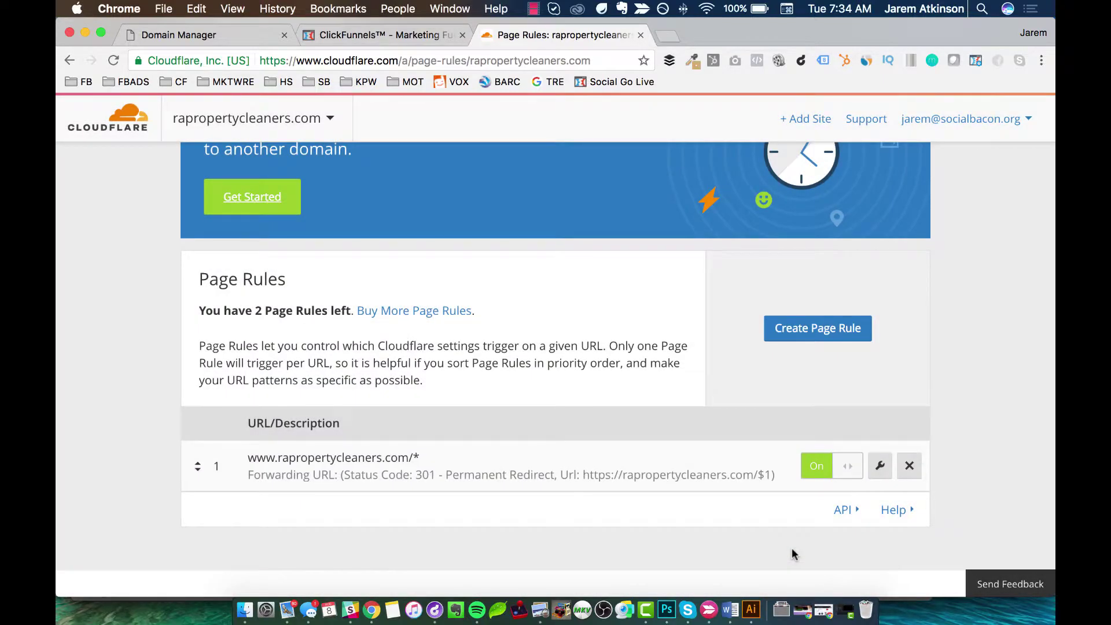
scroll(674, 450, up, 5)
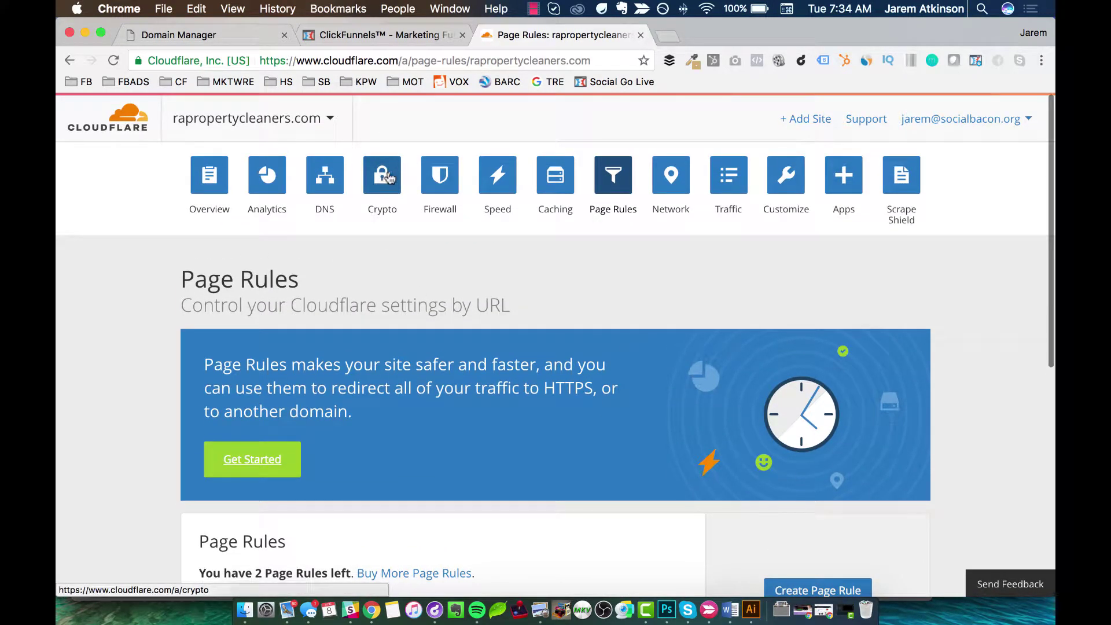
click(385, 178)
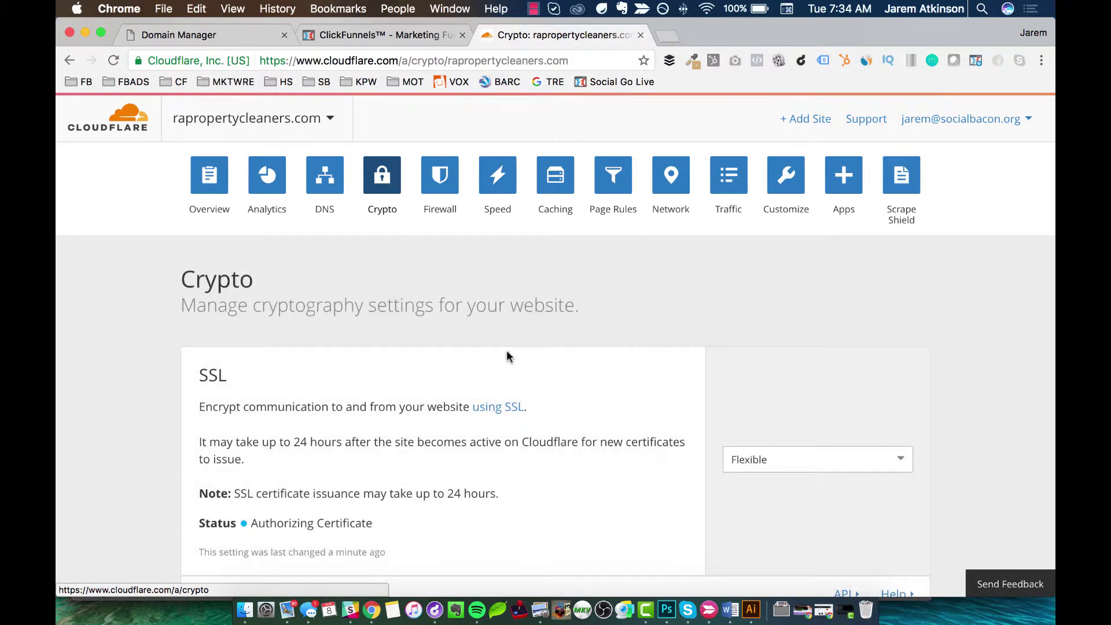
scroll(506, 350, down, 3)
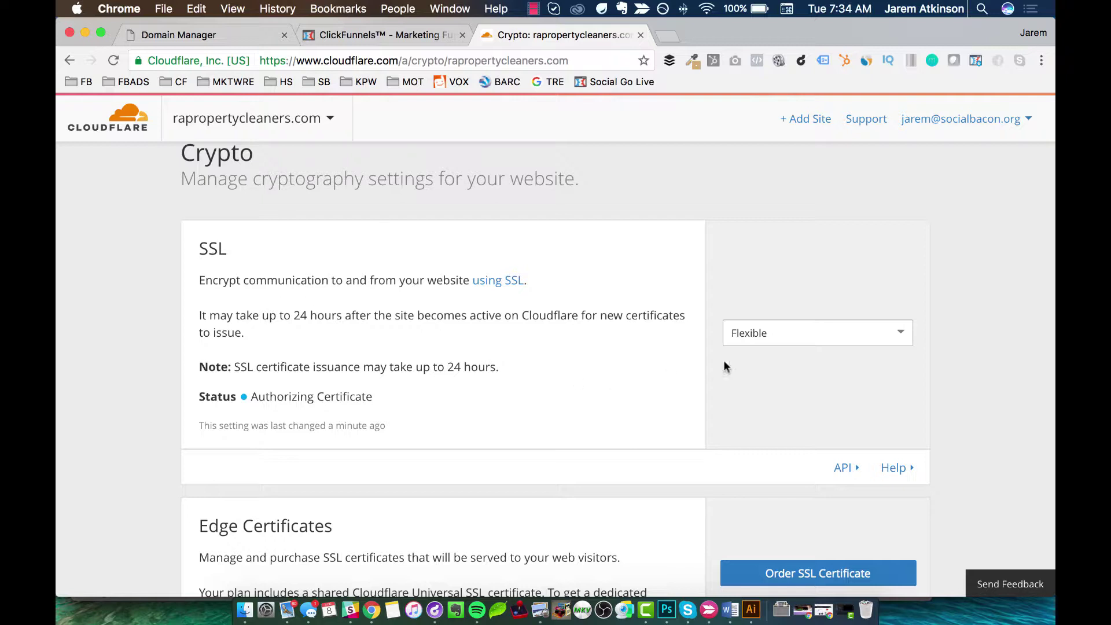
click(767, 335)
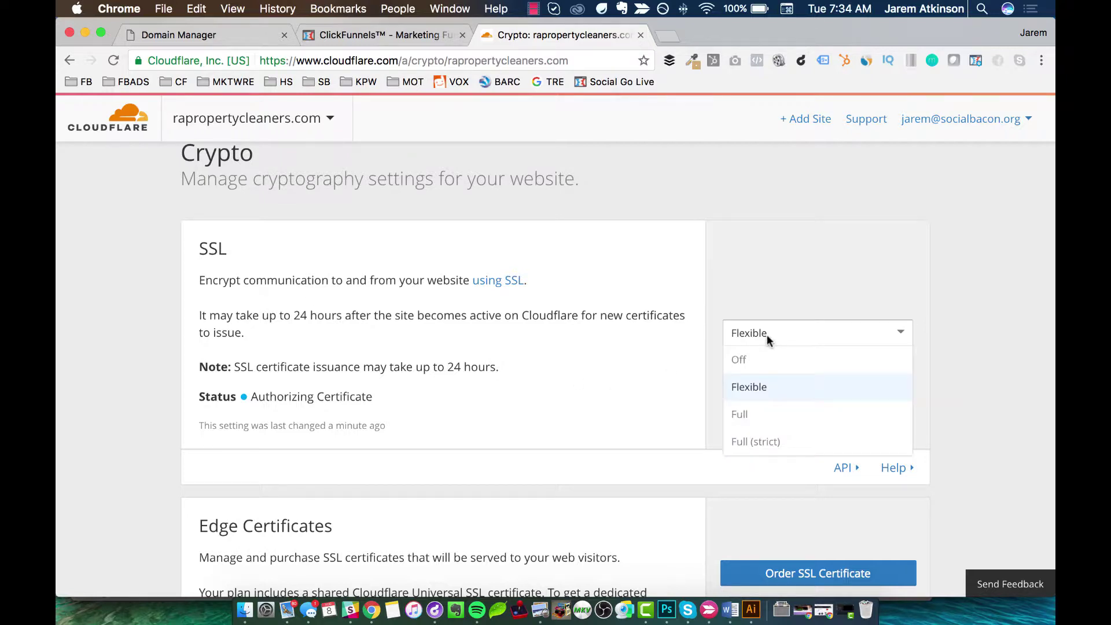
click(754, 415)
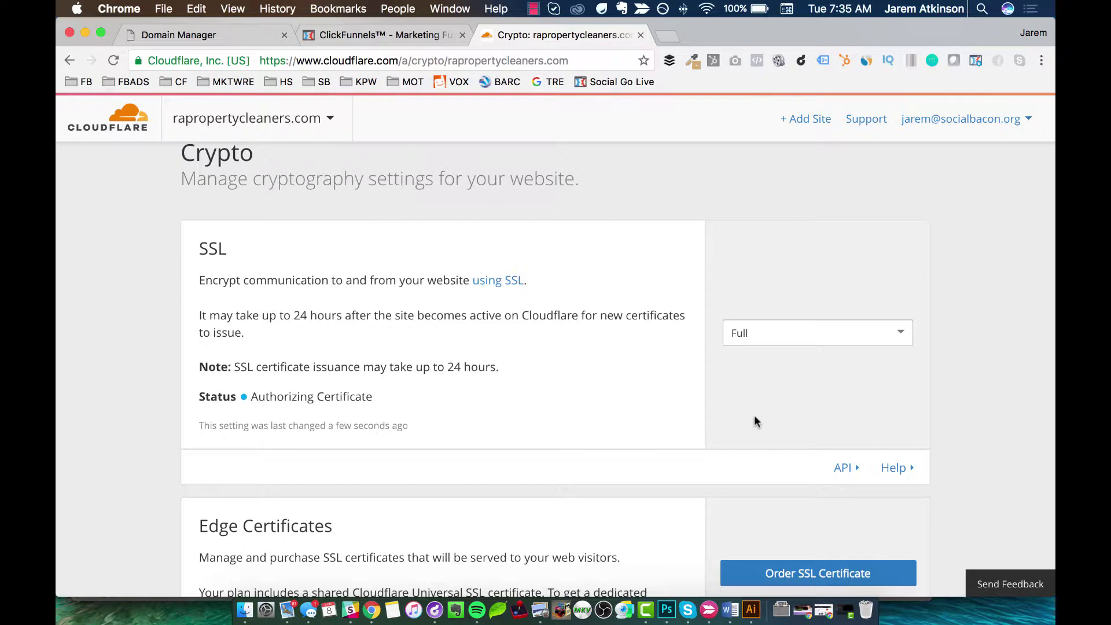
scroll(755, 421, up, 3)
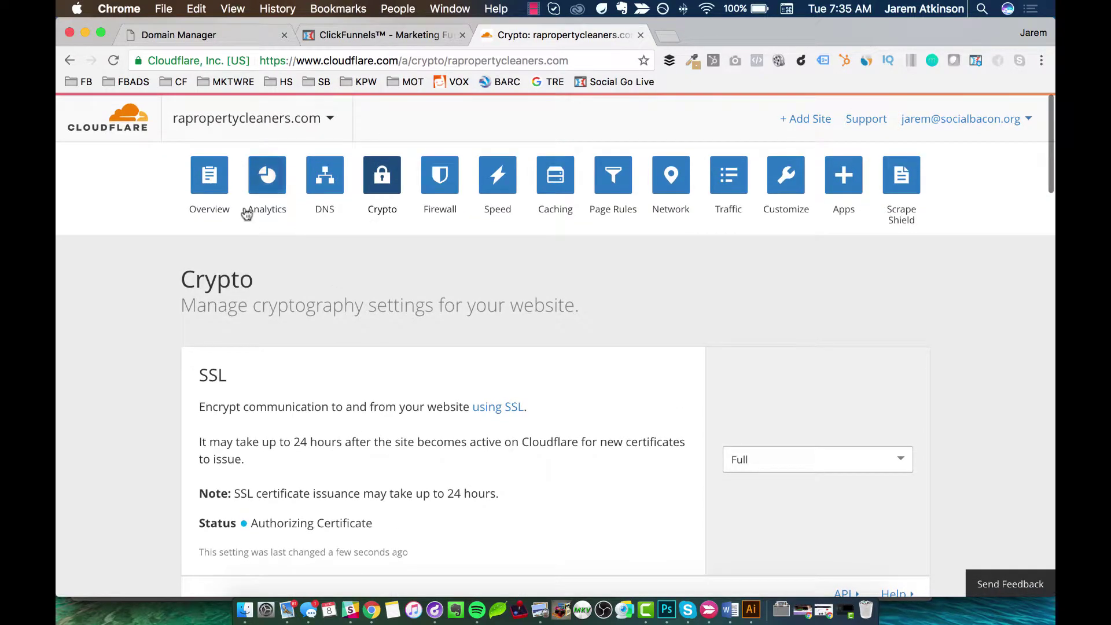
Return to the rapropertycleaners.com Overview and request another nameserver recheck
click(210, 179)
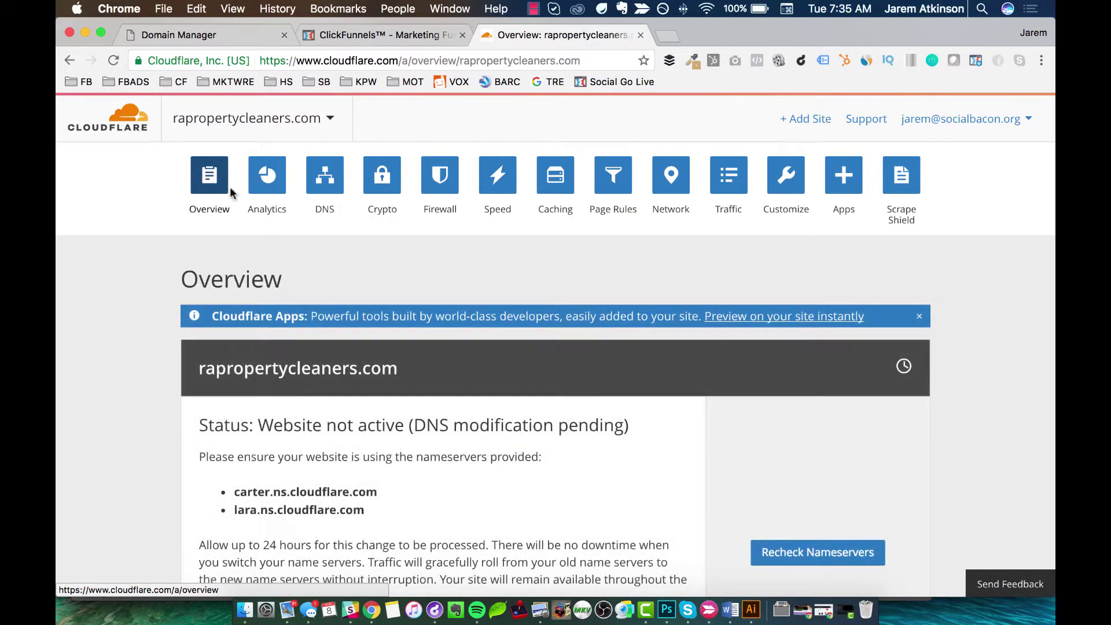
click(839, 560)
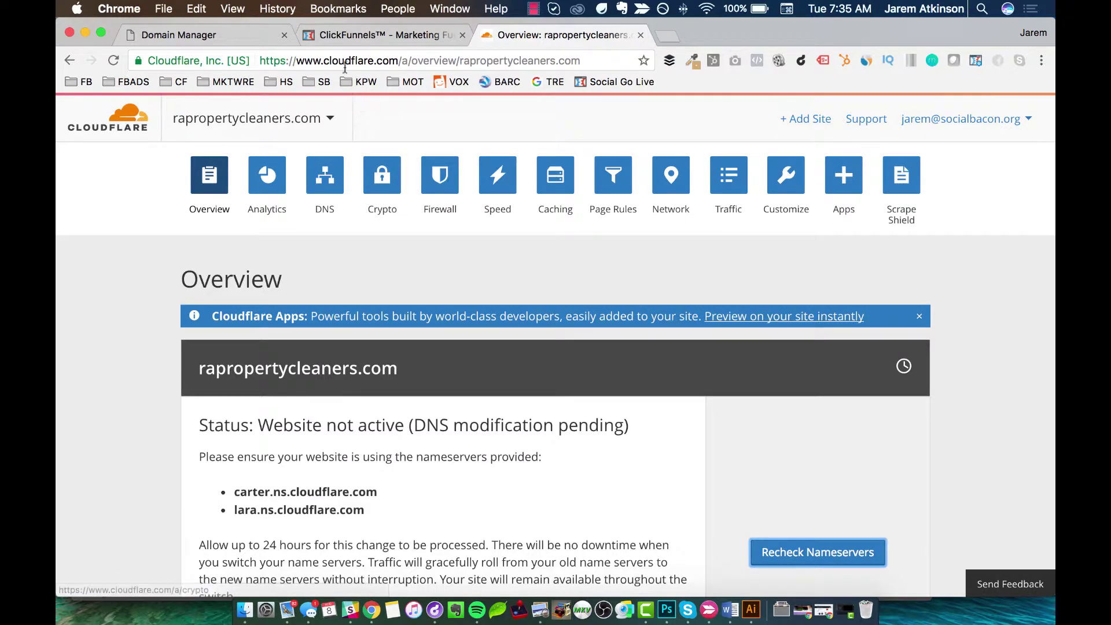
In the ClickFunnels funnel's domain settings, add a new domain using an existing domain
click(346, 33)
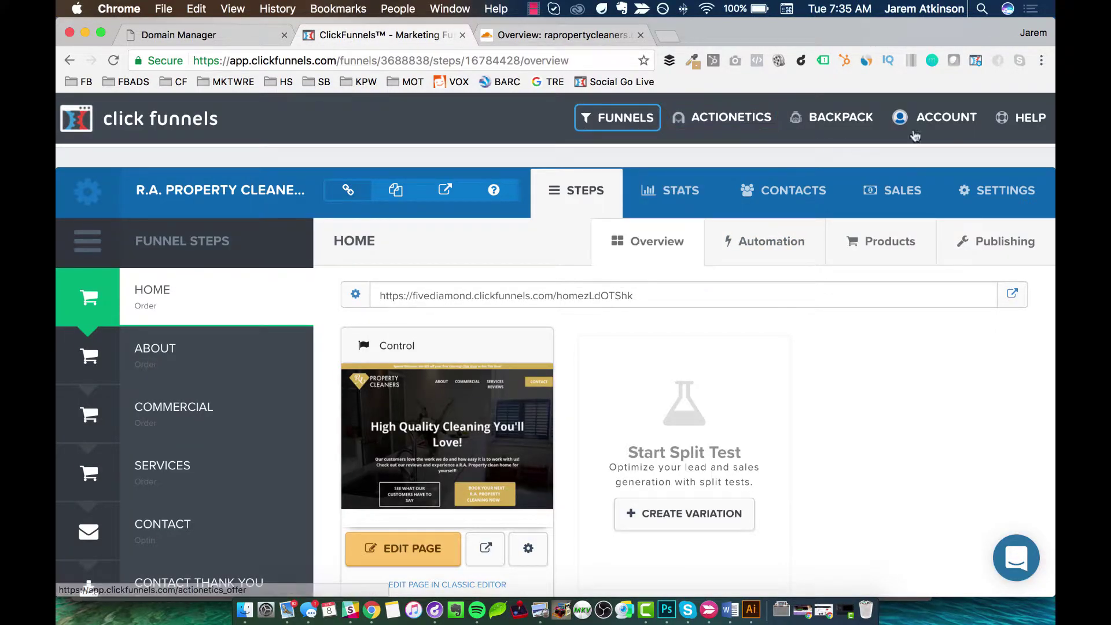
mouse_move(938, 129)
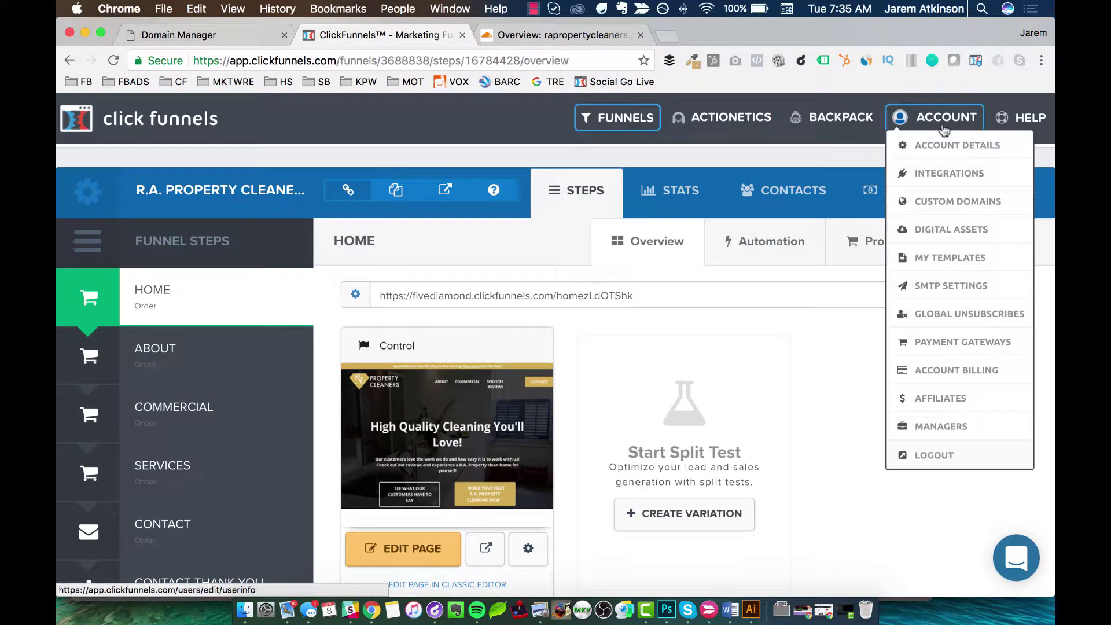
click(951, 206)
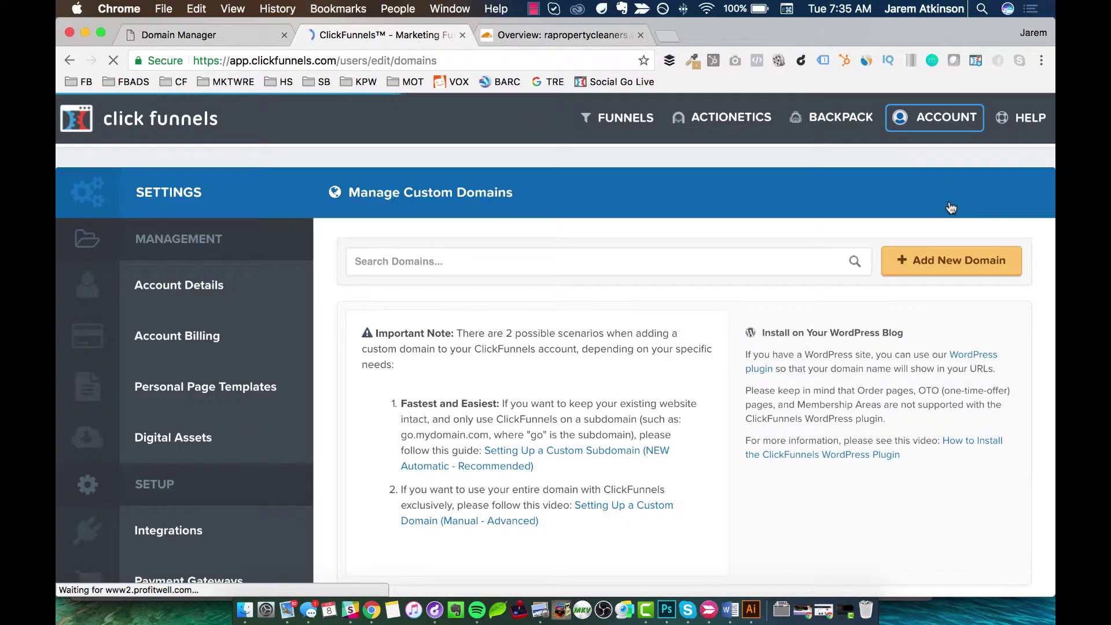
click(961, 263)
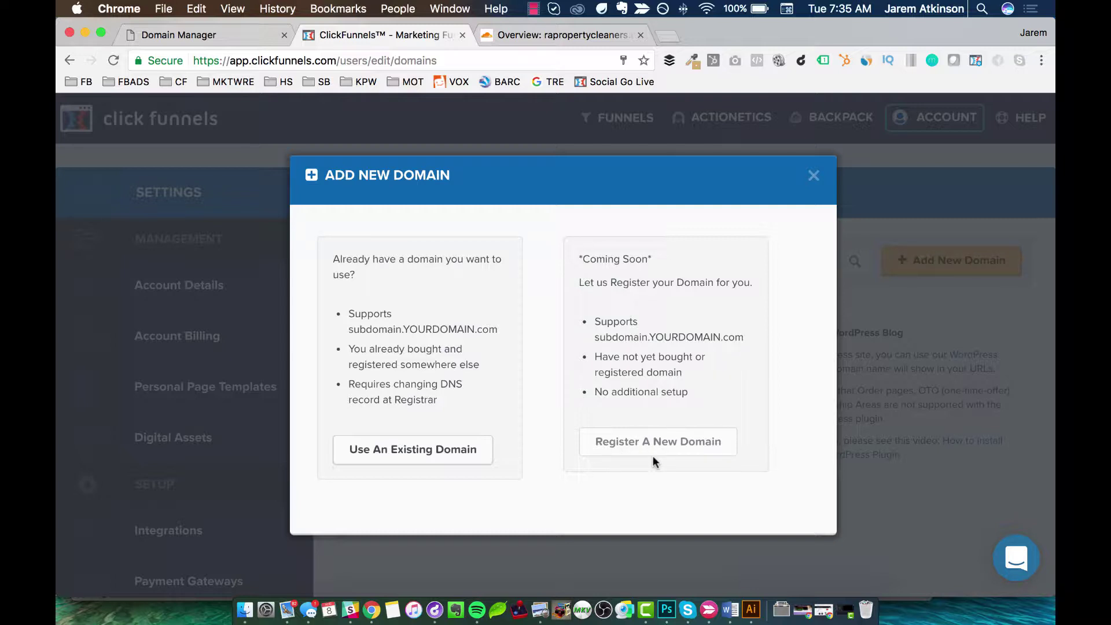
click(454, 458)
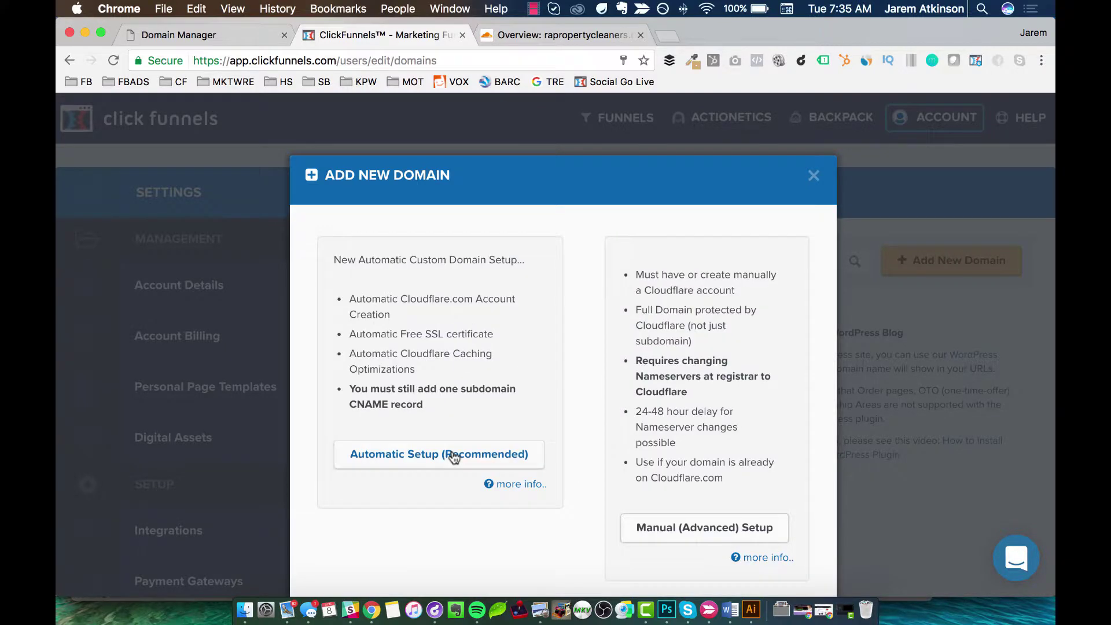
Choose Manual (Advanced) Setup and enter rapropertycleaners.com as the domain, without a trailing slash
click(688, 530)
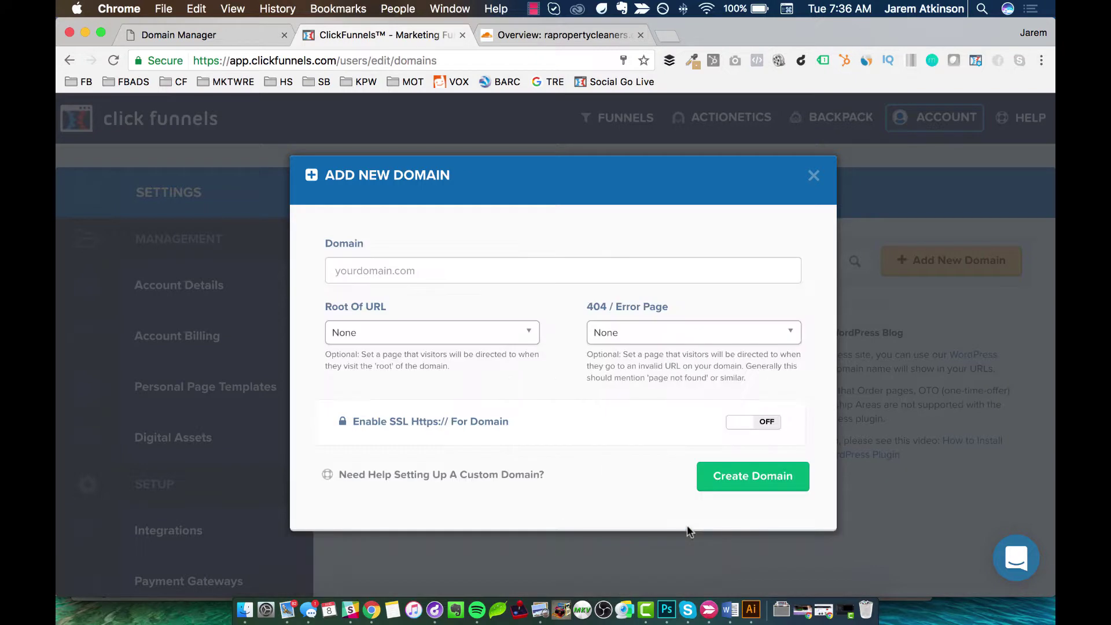
click(376, 264)
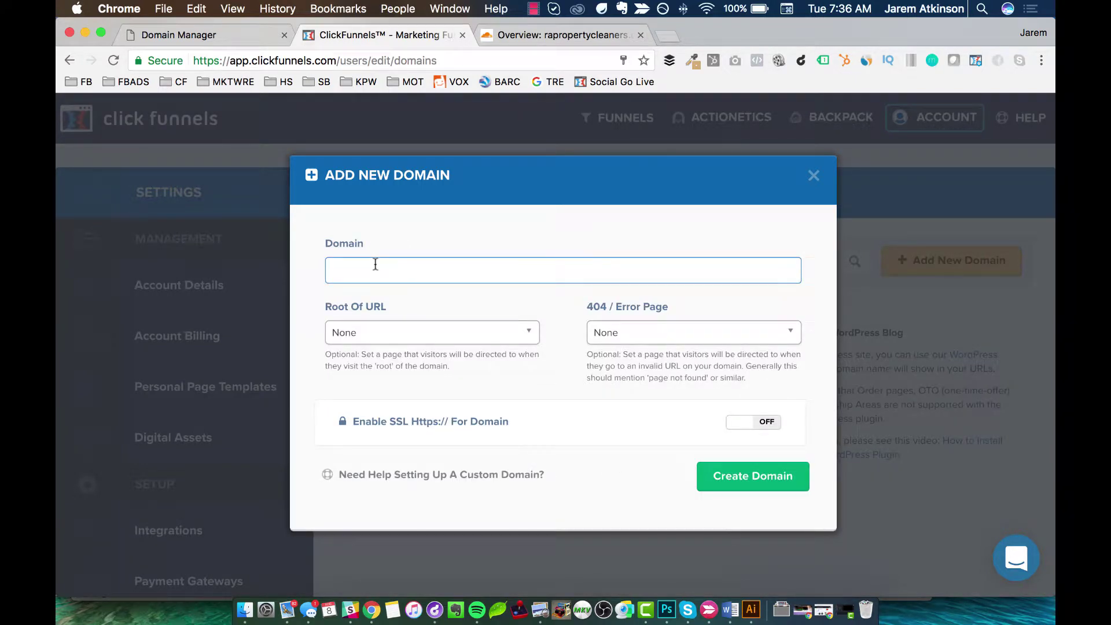
text(rapropertycleaners.com/)
key(BackSpace)
Set HOME as root and 404 page, turn SSL on, and create the rapropertycleaners.com domain
click(407, 343)
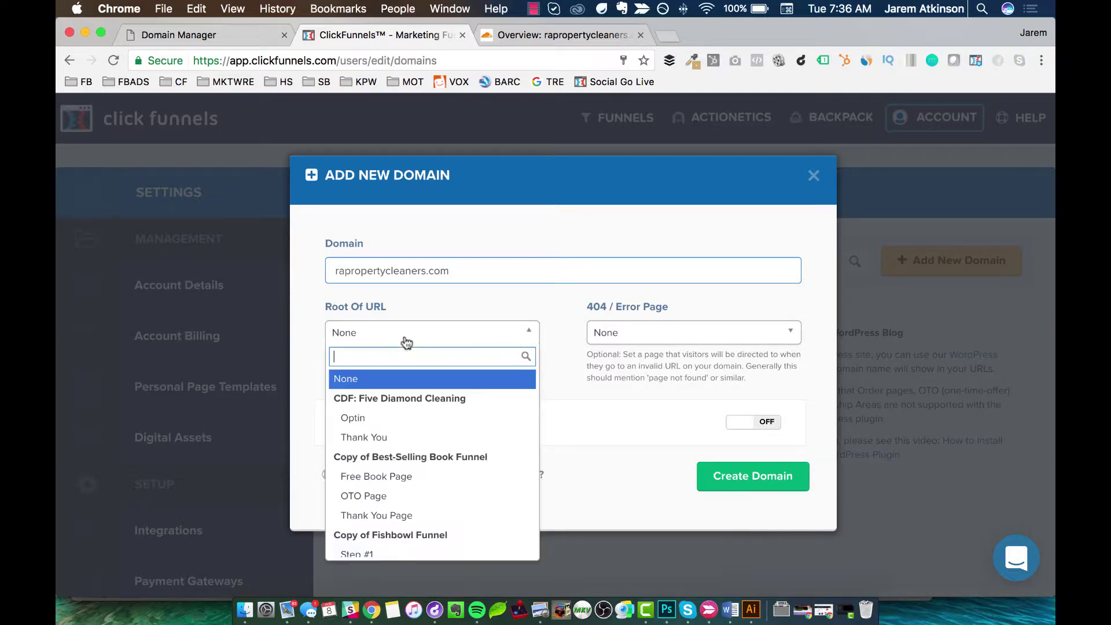
scroll(422, 463, down, 5)
scroll(423, 476, down, 6)
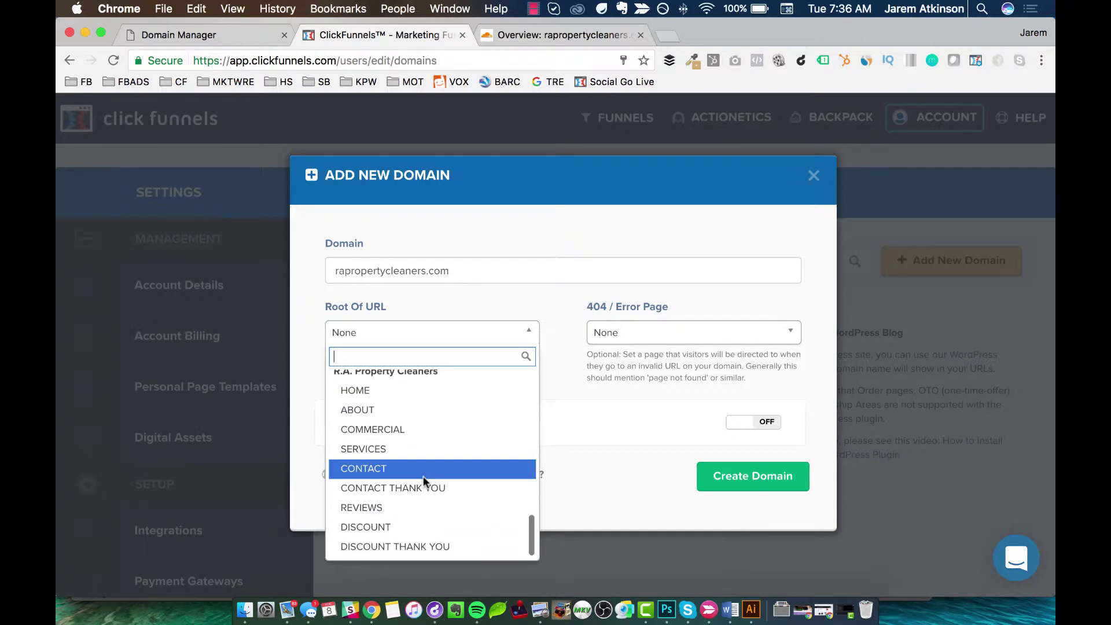
scroll(424, 466, up, 2)
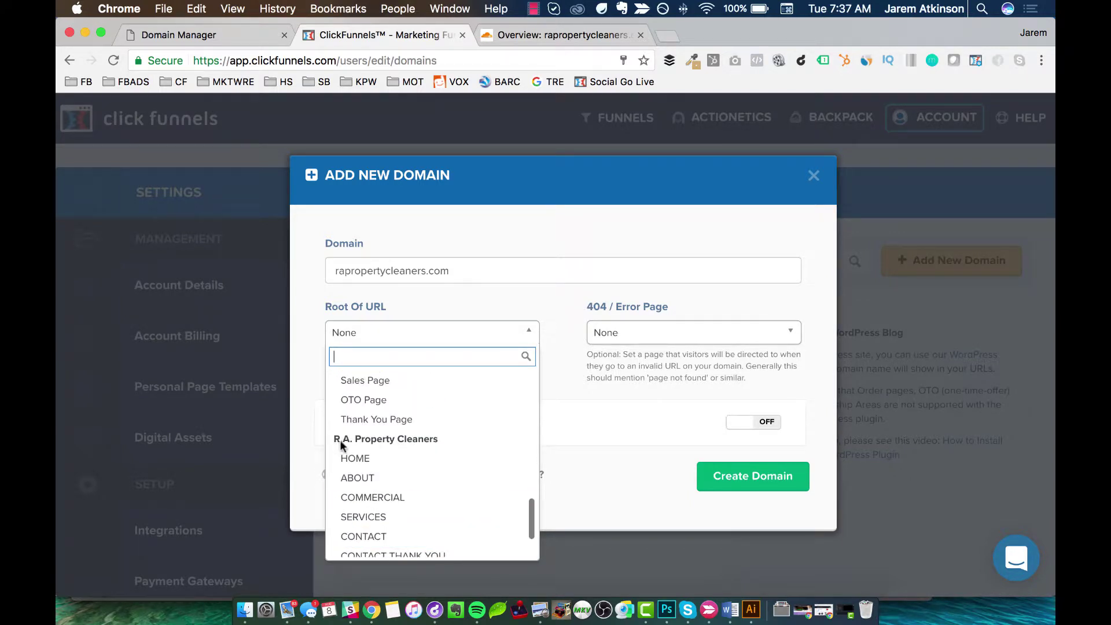
click(370, 458)
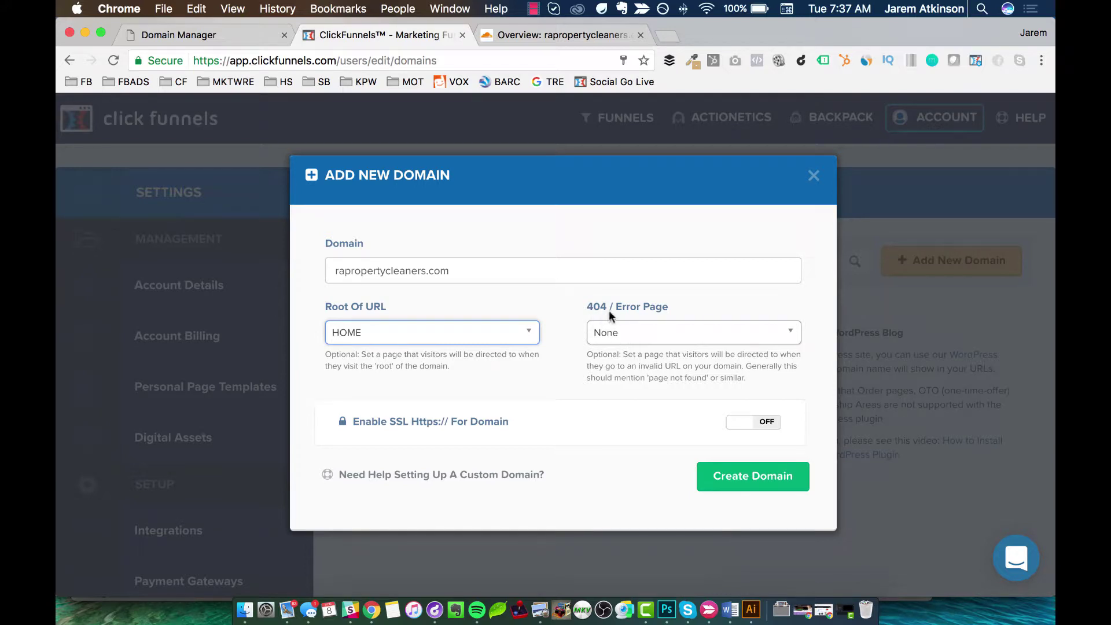
click(637, 339)
scroll(666, 463, down, 10)
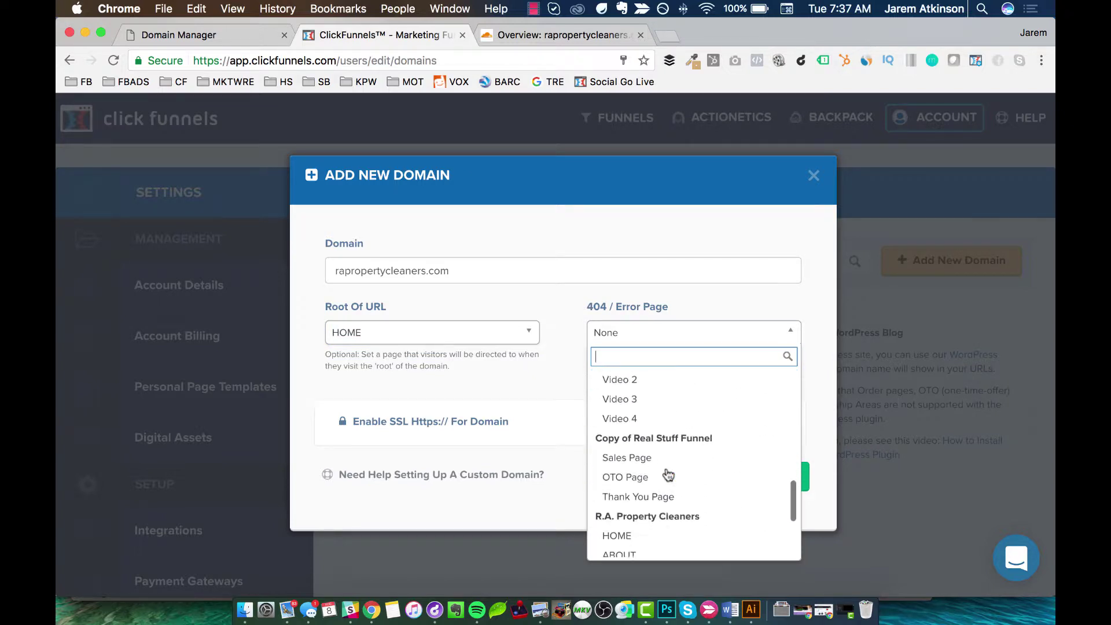
click(626, 417)
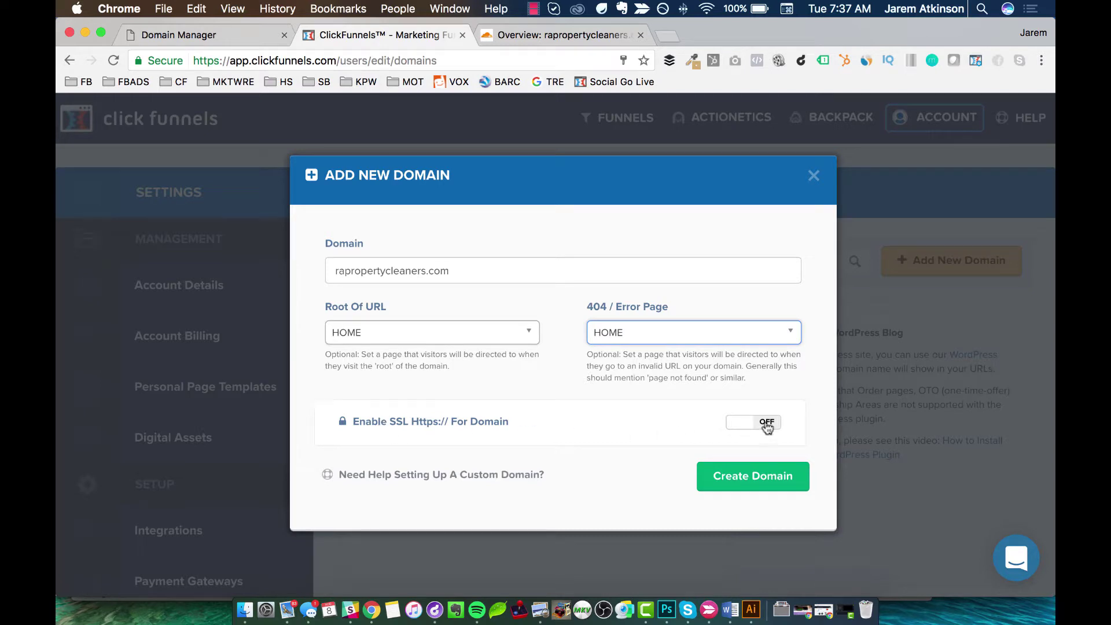
click(746, 426)
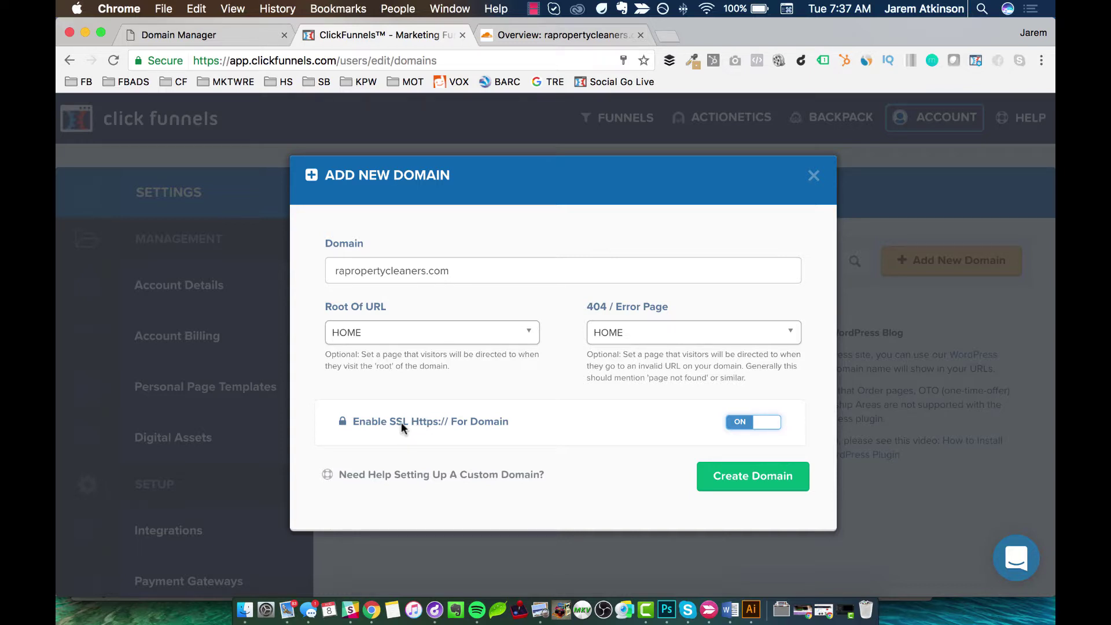
click(754, 478)
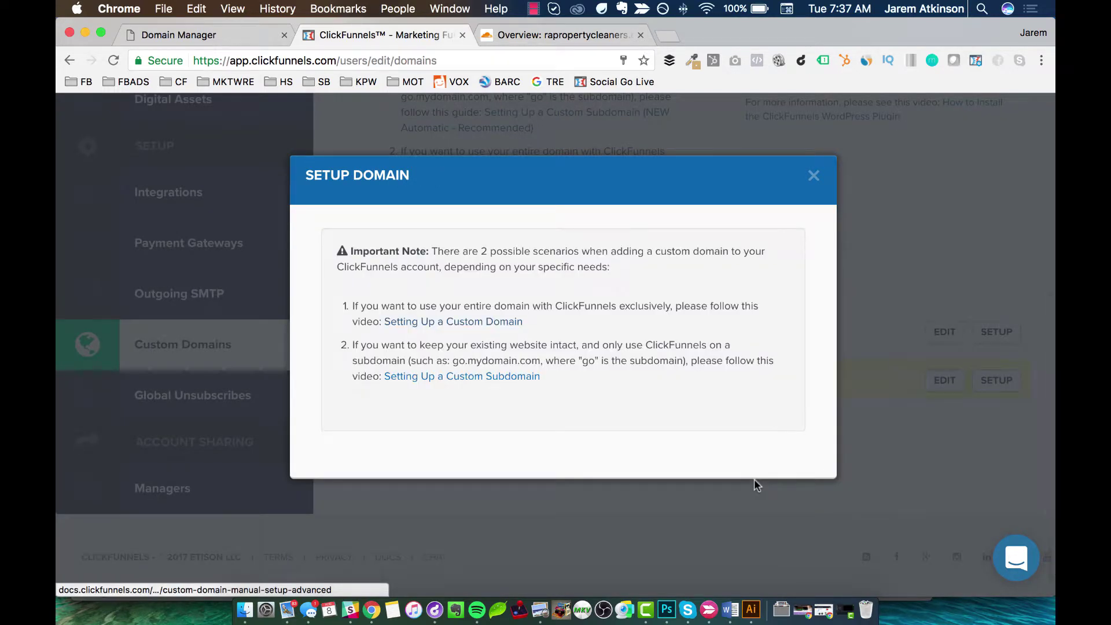
Dismiss the domain notice and open the R.A. Property Cleaners funnel from Browse Funnels for editing
click(813, 176)
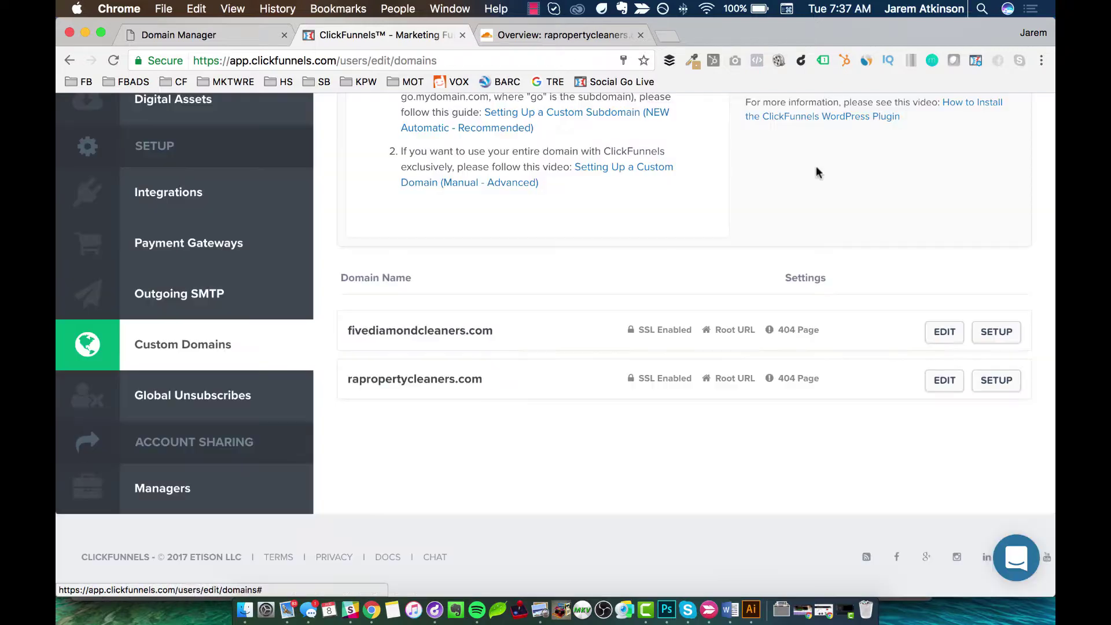
scroll(709, 261, up, 6)
mouse_move(608, 118)
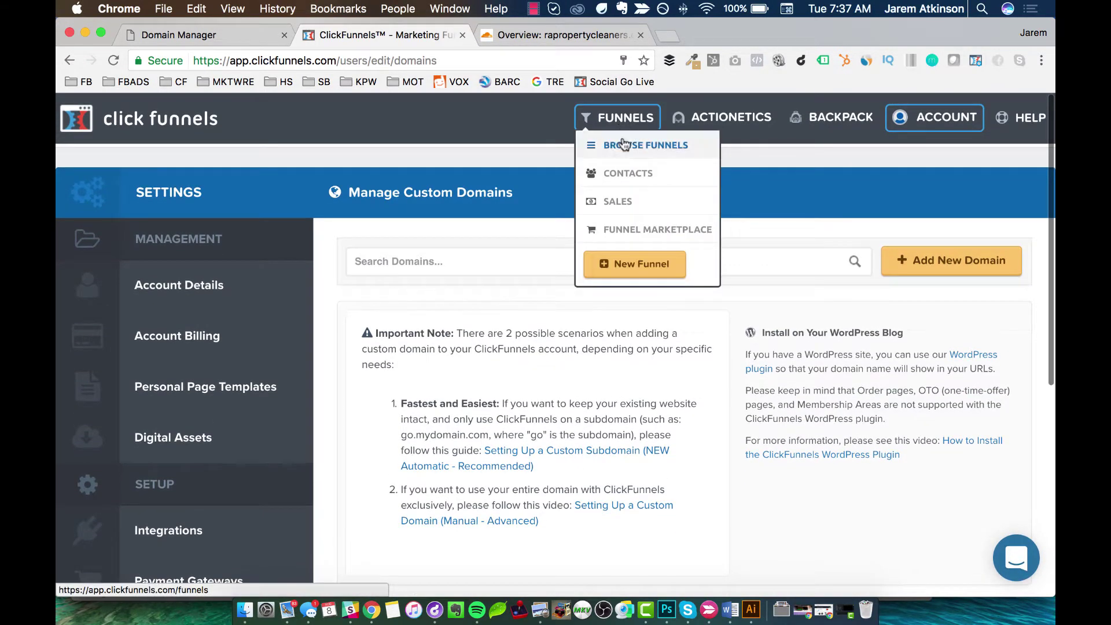
click(624, 146)
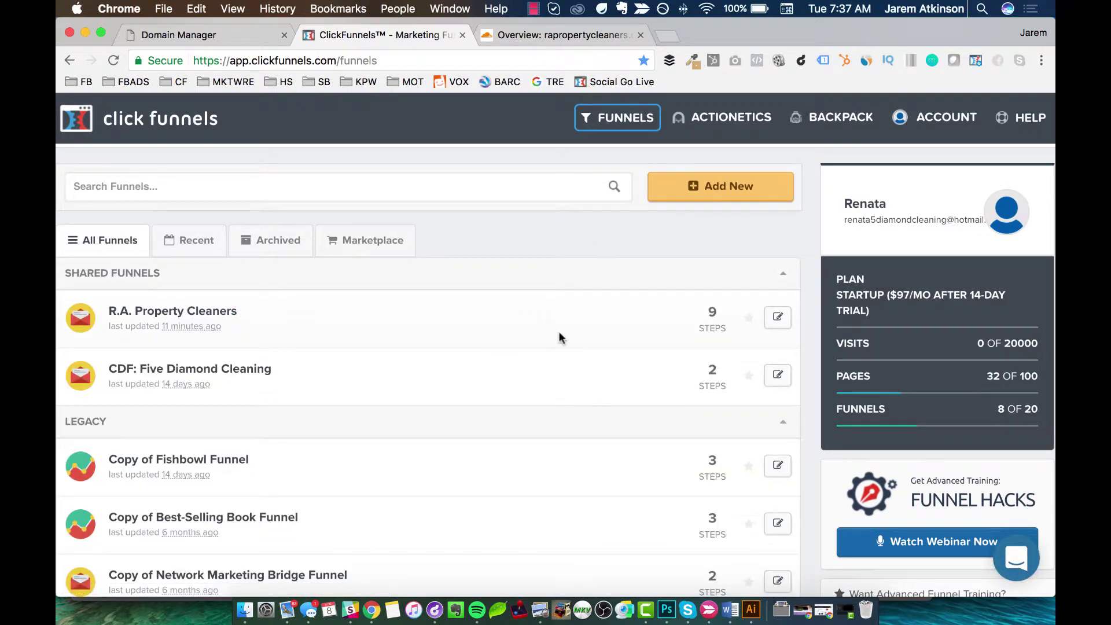
click(777, 318)
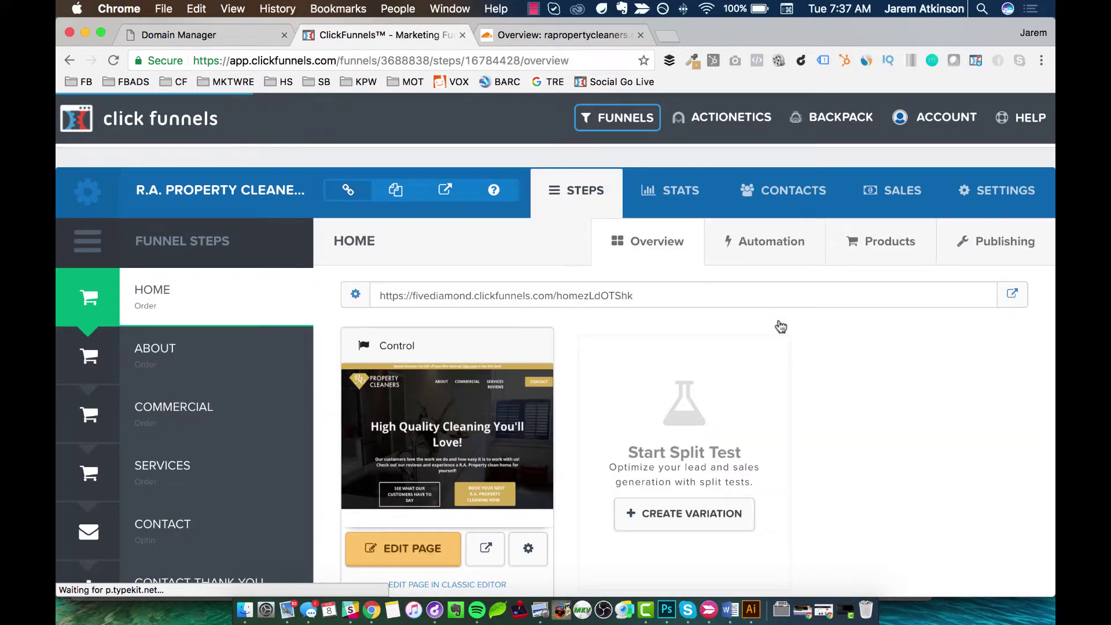
Scroll through the R.A. Property Cleaners funnel's steps to review them
scroll(236, 325, down, 5)
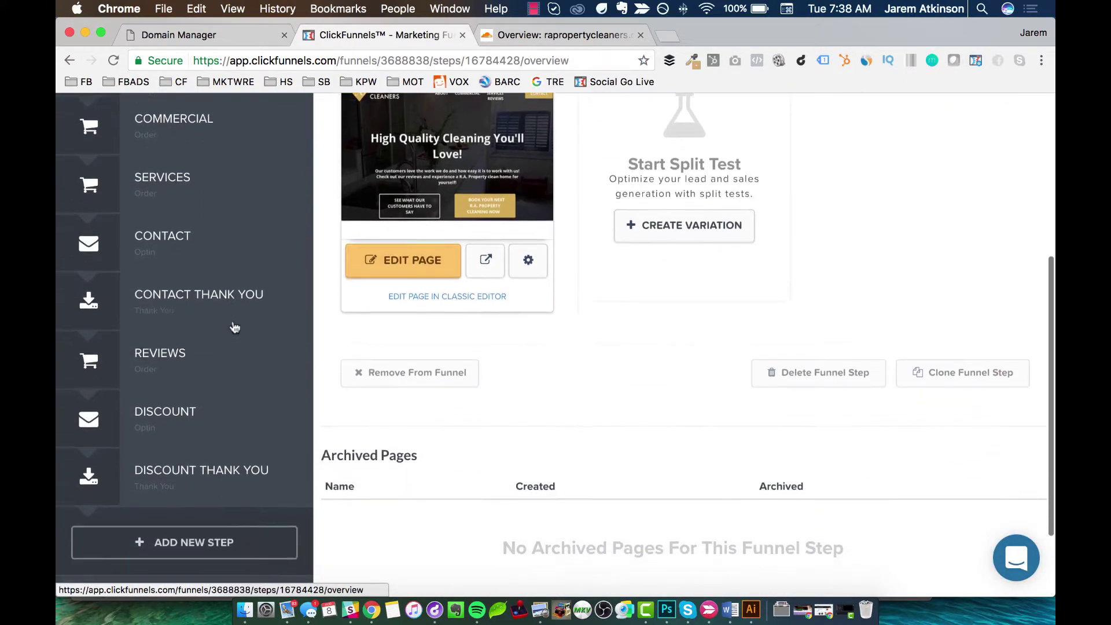
scroll(235, 301, up, 2)
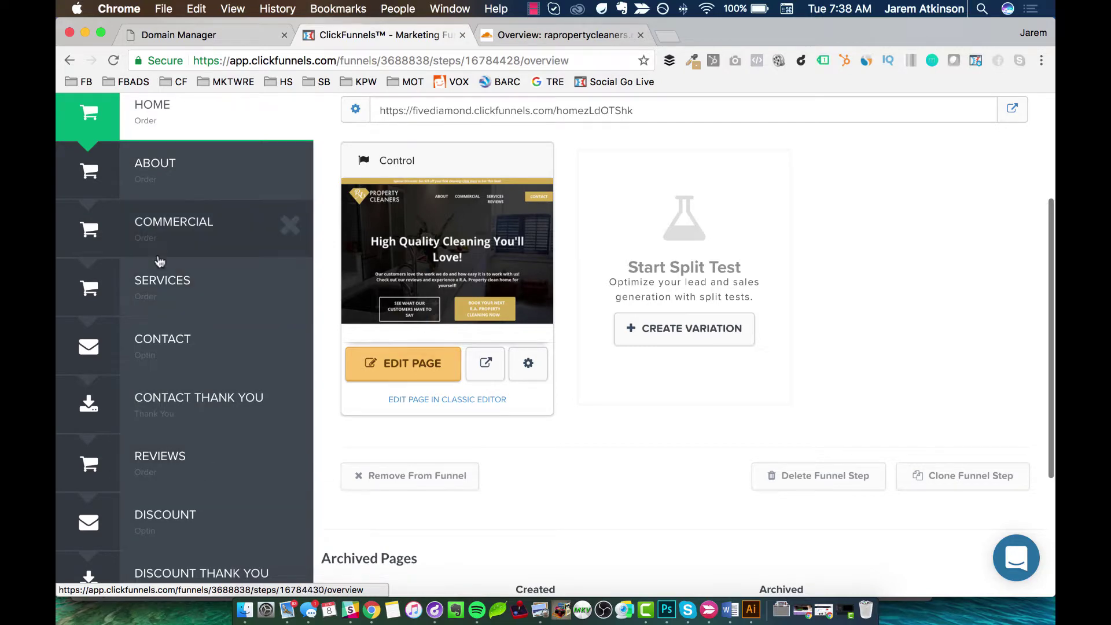
scroll(168, 243, up, 3)
scroll(160, 261, up, 1)
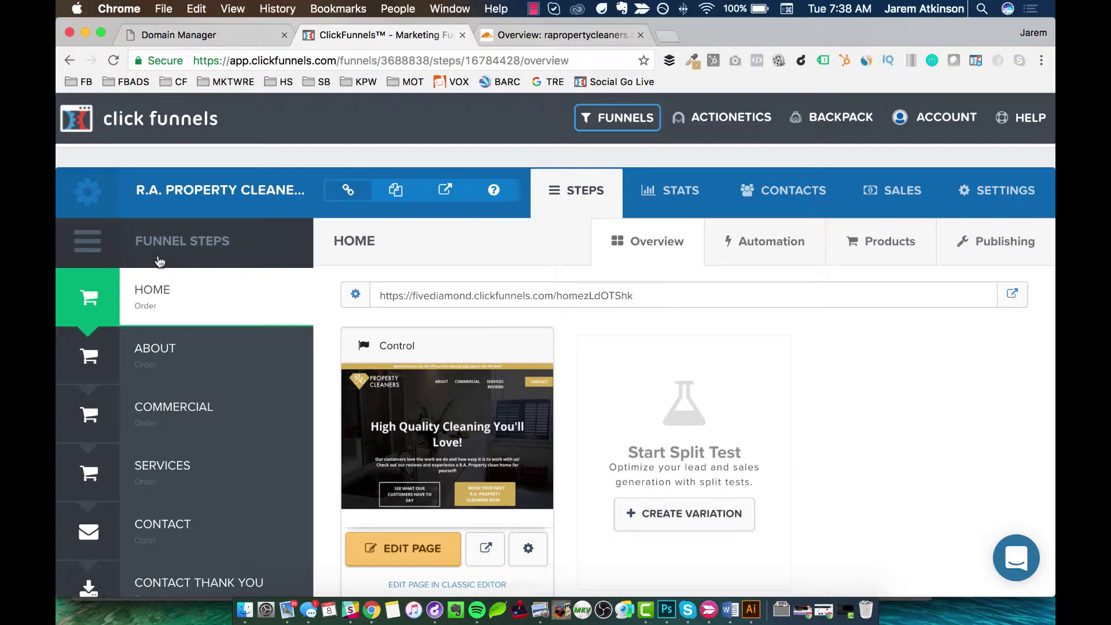
scroll(215, 378, down, 5)
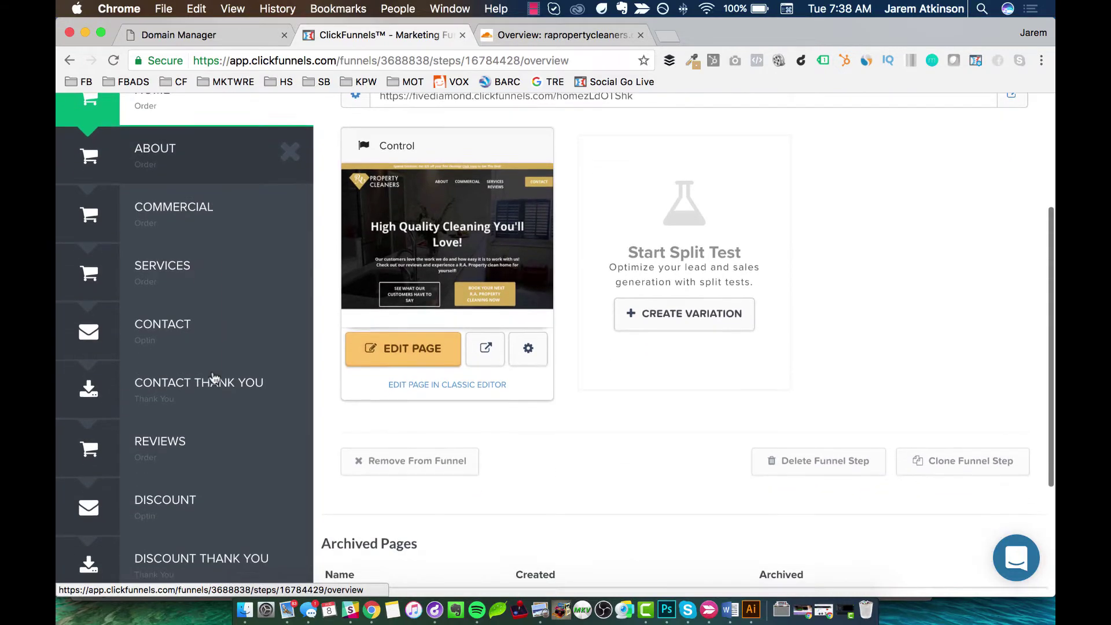
scroll(214, 377, up, 2)
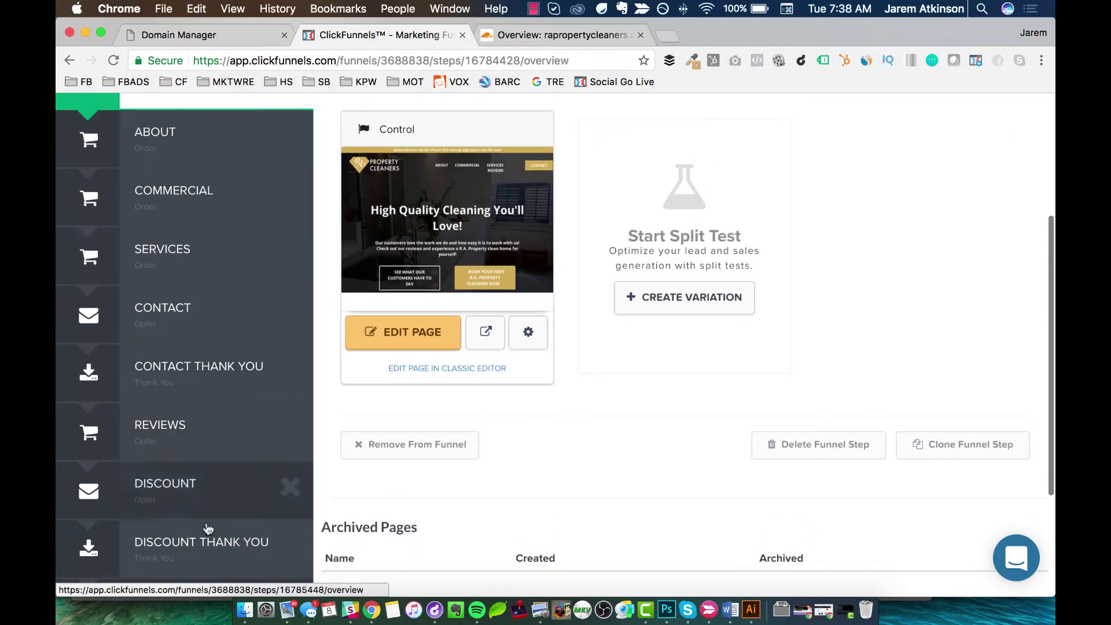
scroll(173, 309, up, 3)
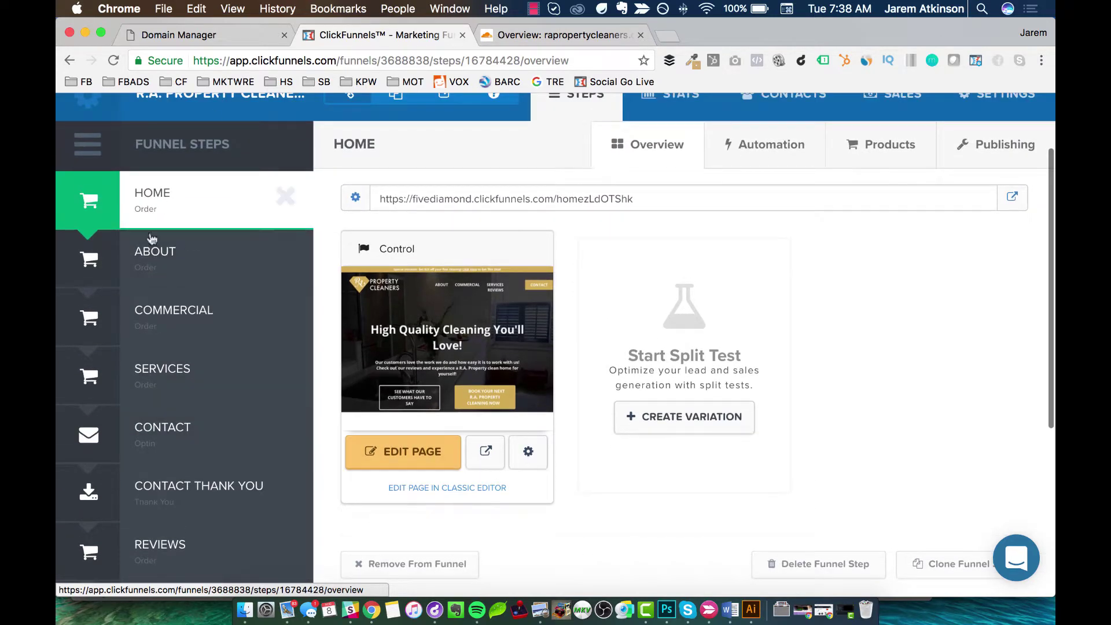
scroll(199, 387, up, 2)
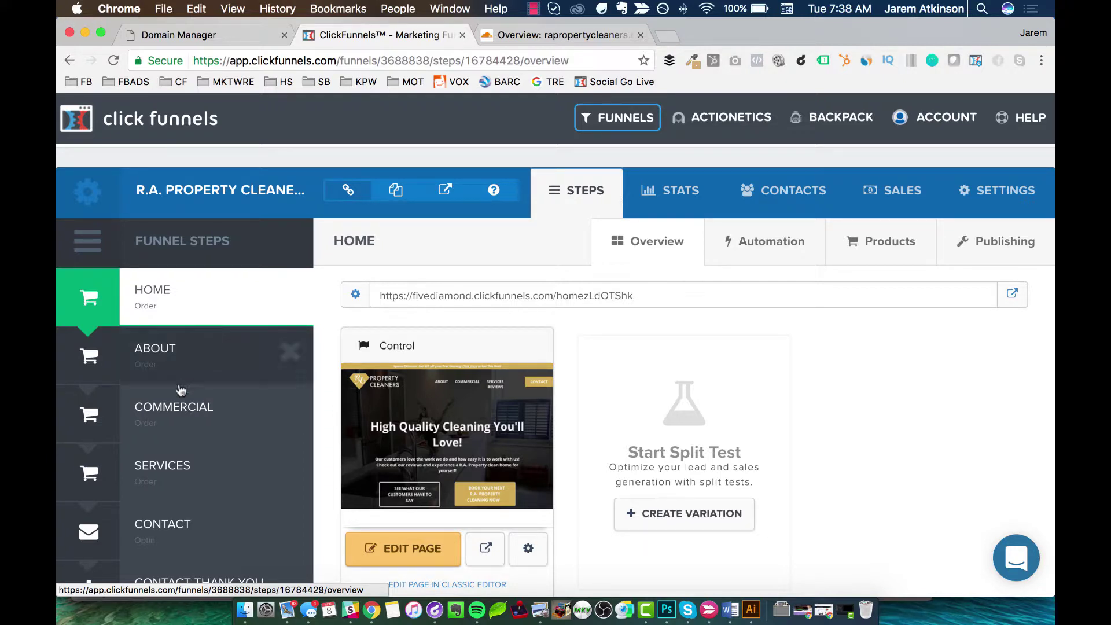
scroll(196, 399, down, 5)
scroll(189, 391, down, 2)
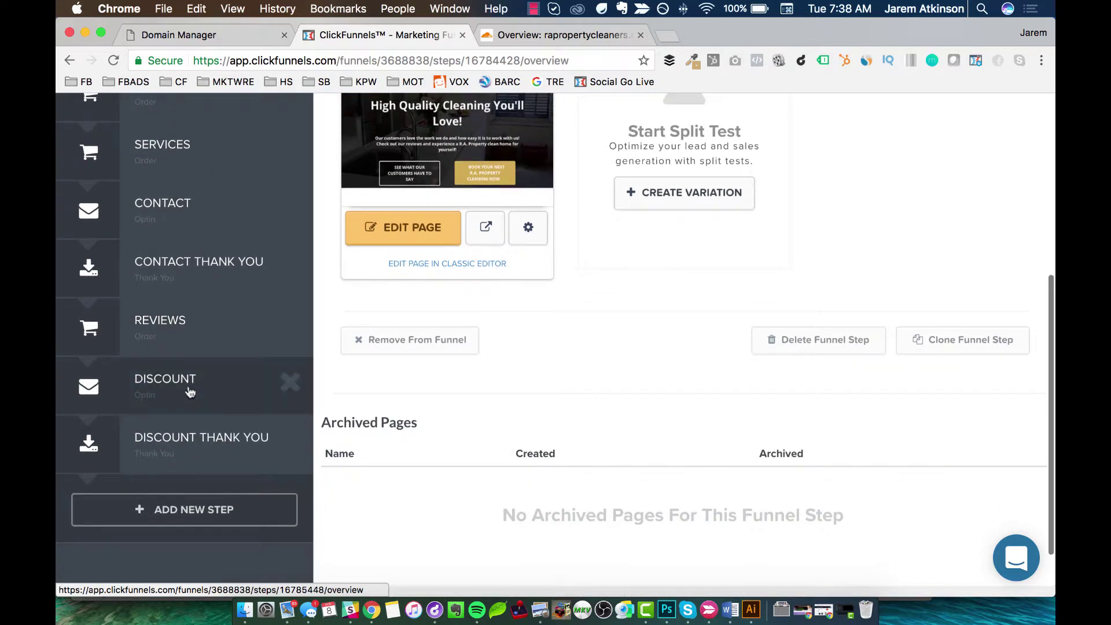
scroll(191, 382, up, 5)
scroll(213, 468, up, 2)
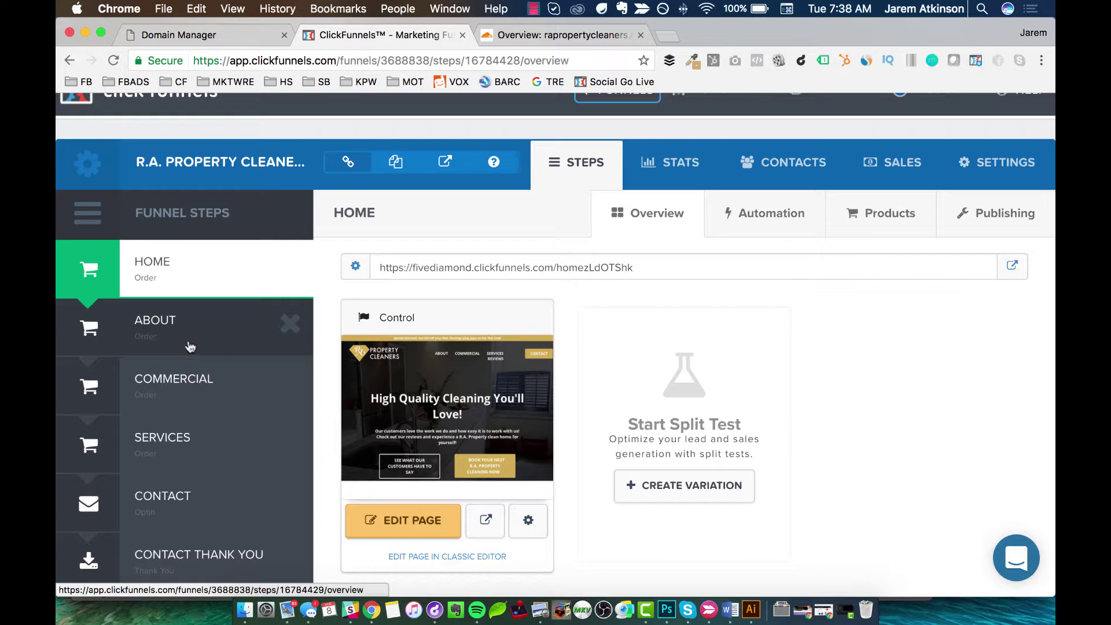
scroll(486, 394, up, 2)
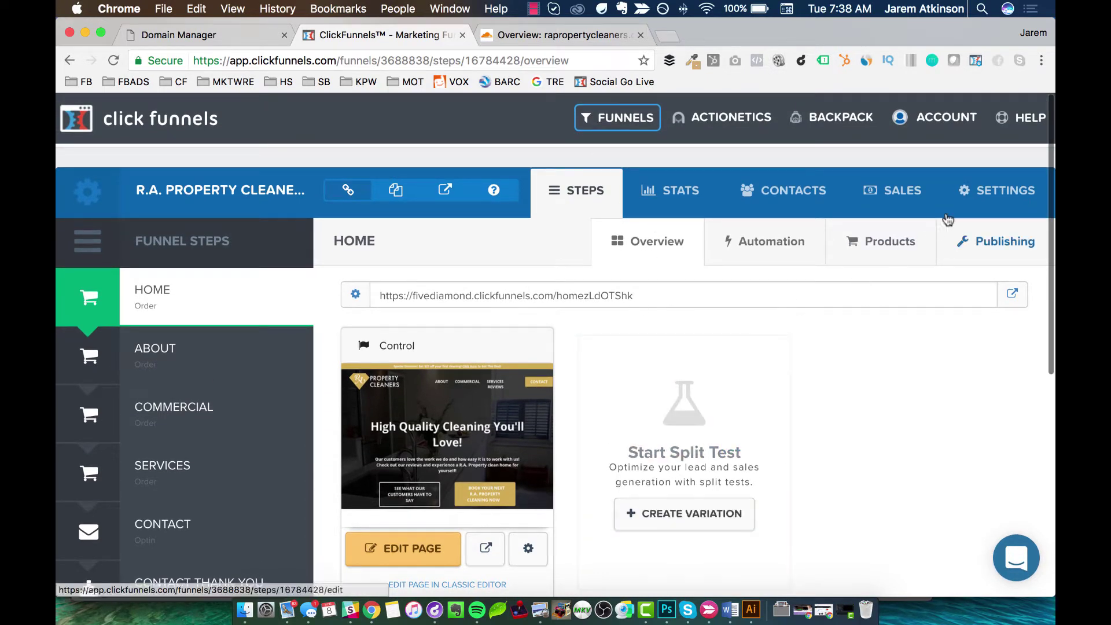
In Funnel Settings, assign domain rapropertycleaners.com with starting path home and save the settings
click(987, 193)
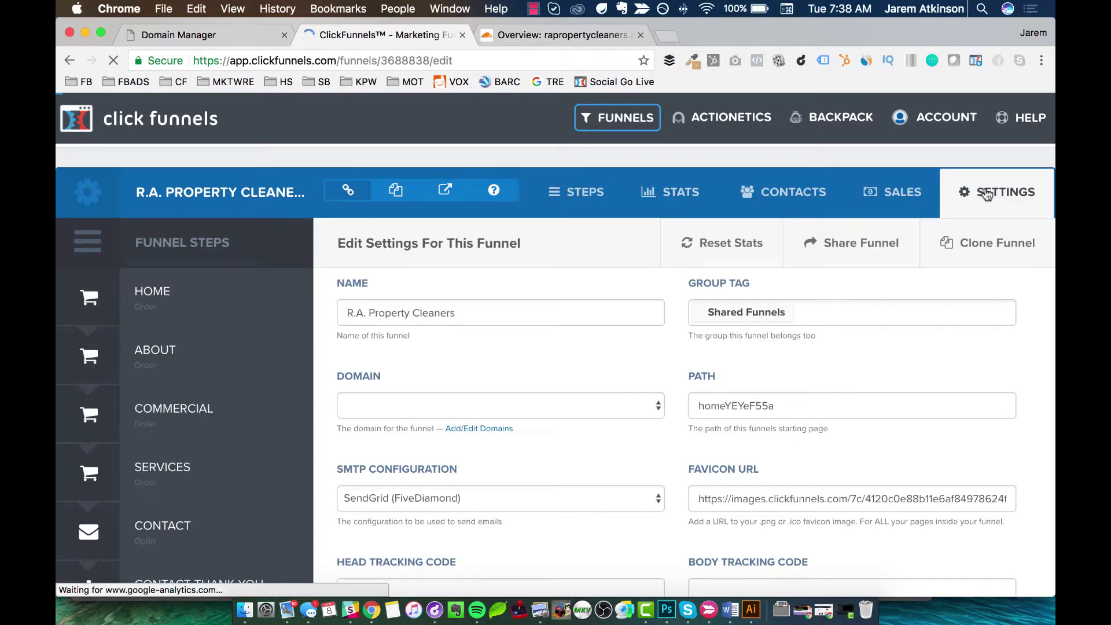
scroll(678, 346, down, 3)
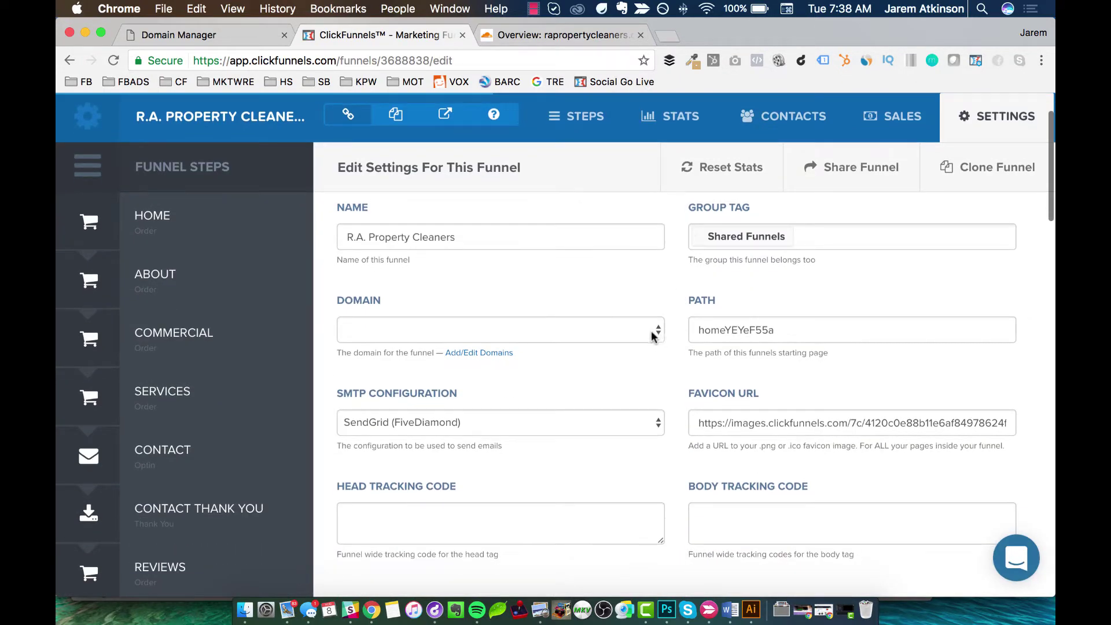
click(574, 332)
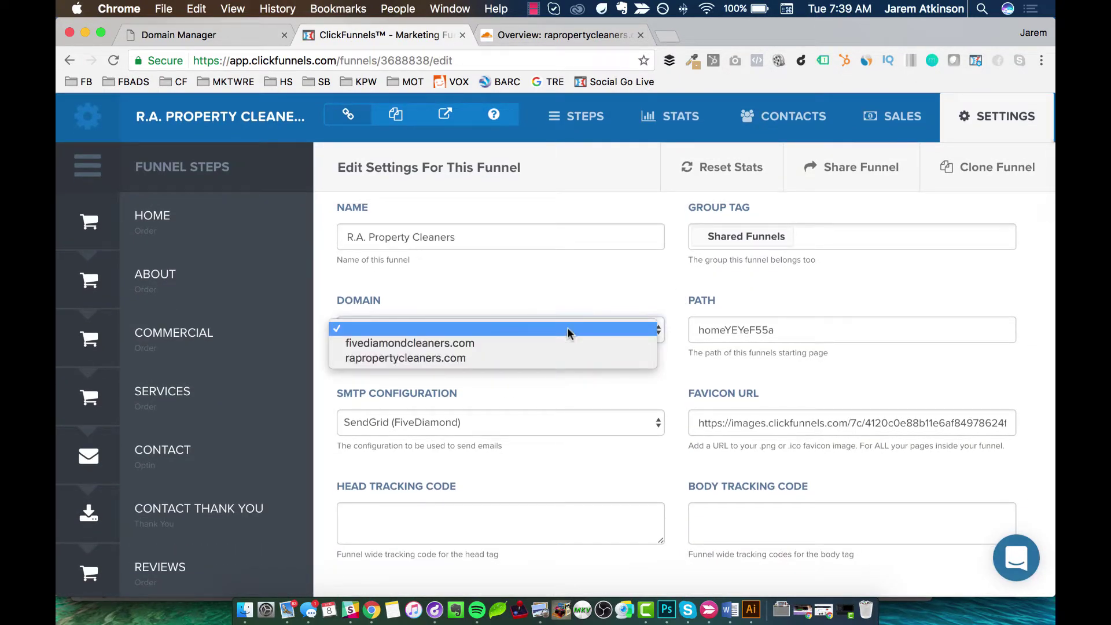
click(546, 360)
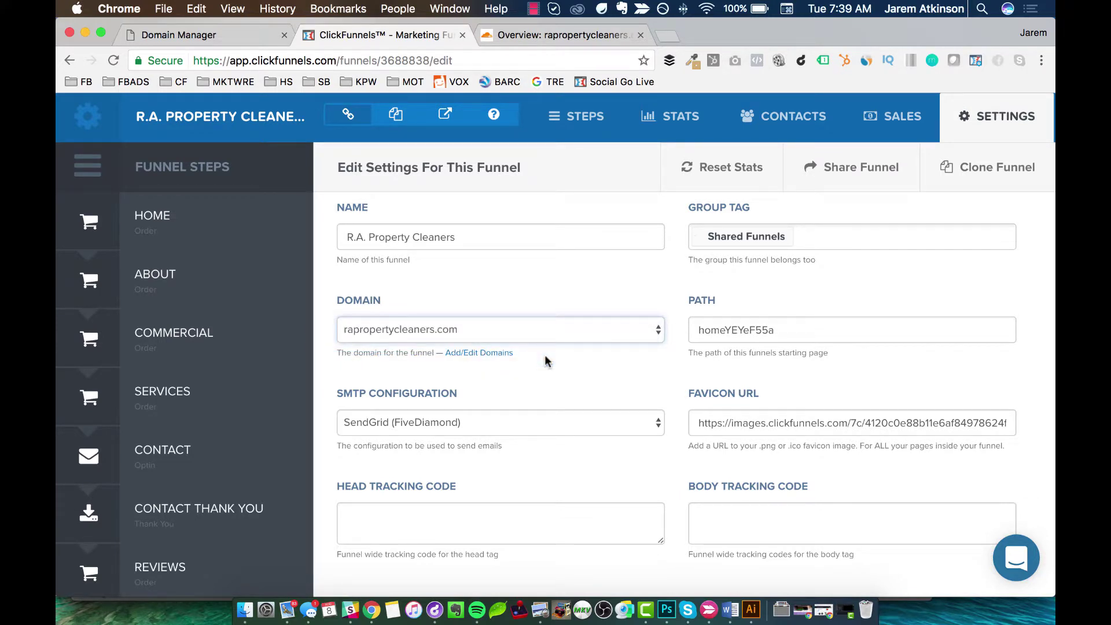
click(747, 336)
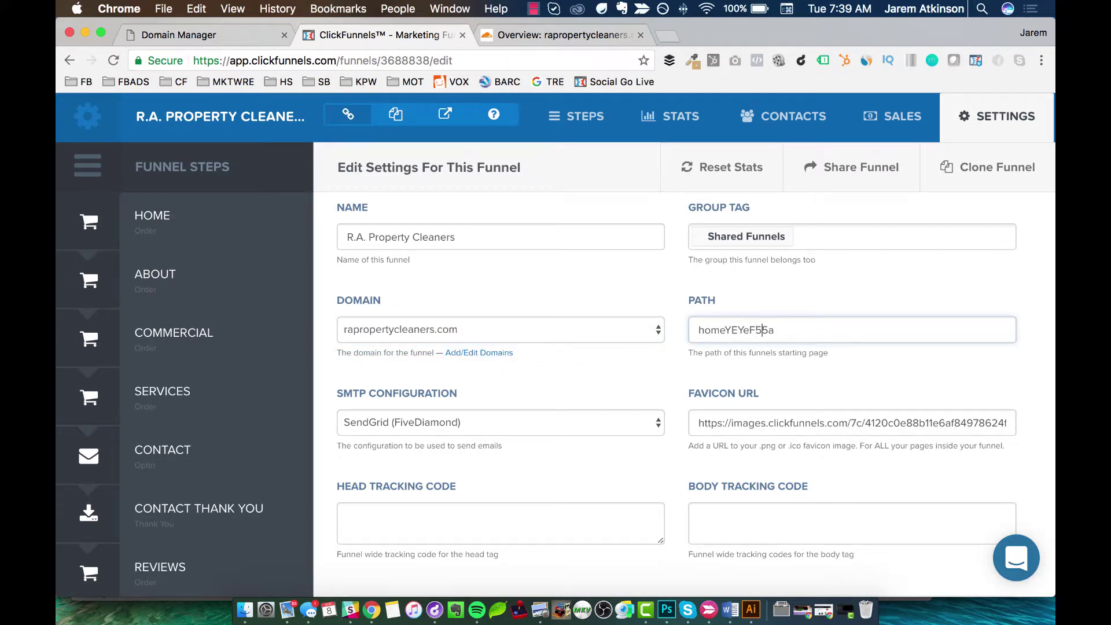
key(BackSpace)
key(BackSpace)
key(BackSpace)
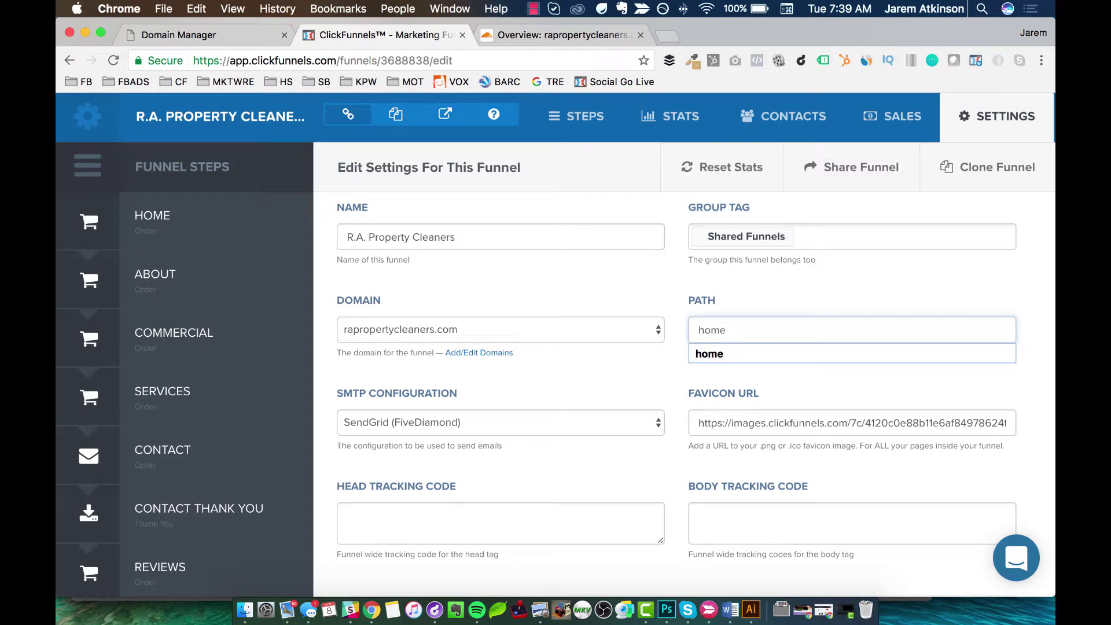
click(698, 357)
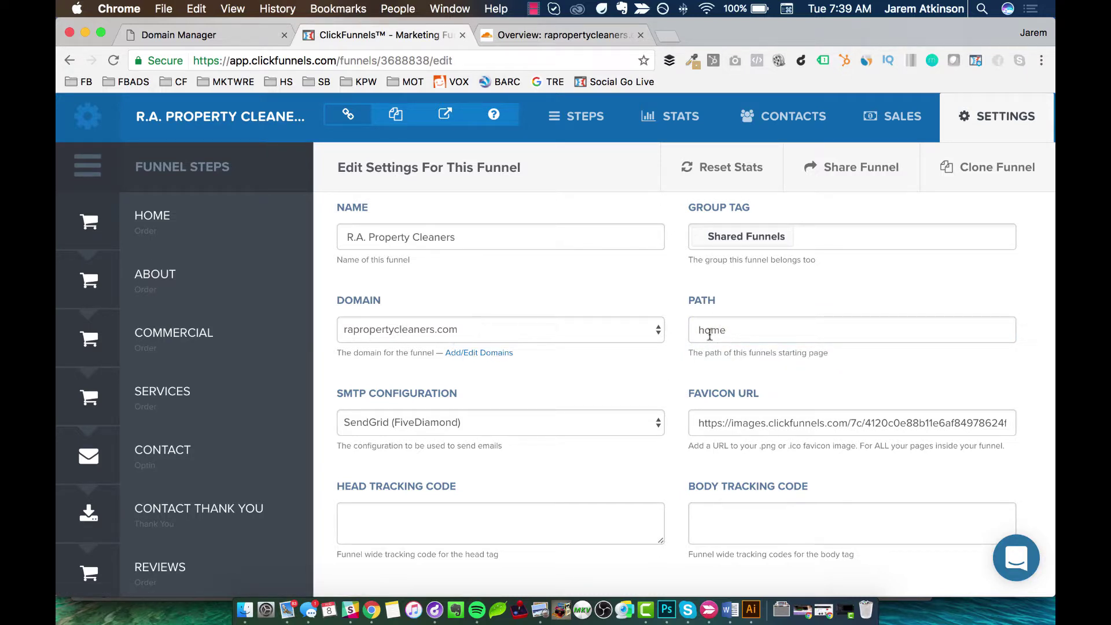
scroll(650, 373, down, 20)
scroll(650, 377, down, 8)
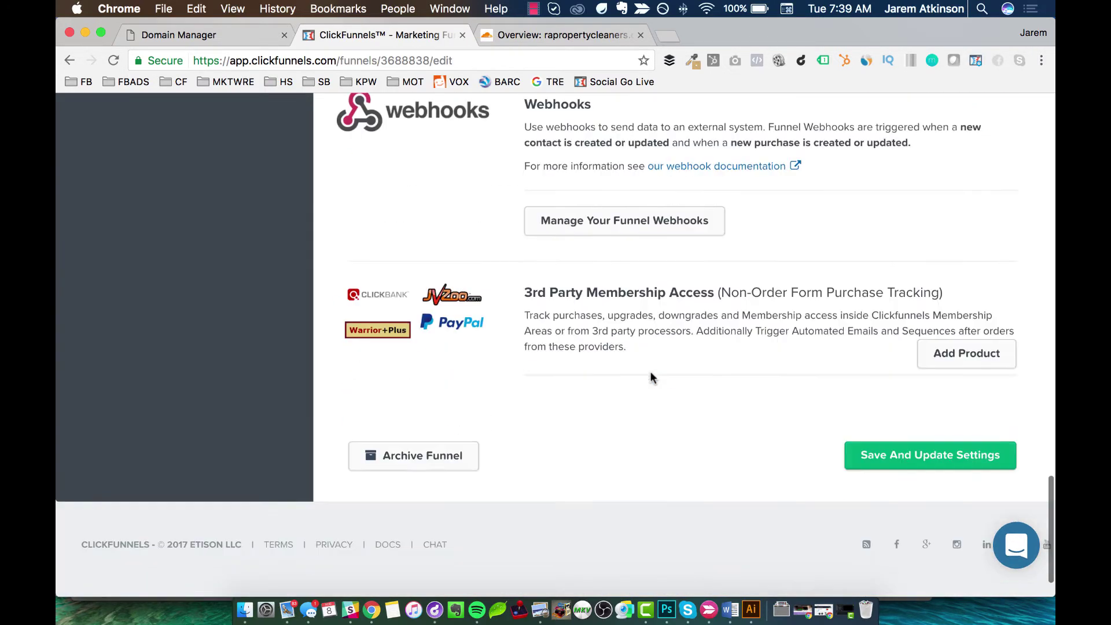
click(931, 478)
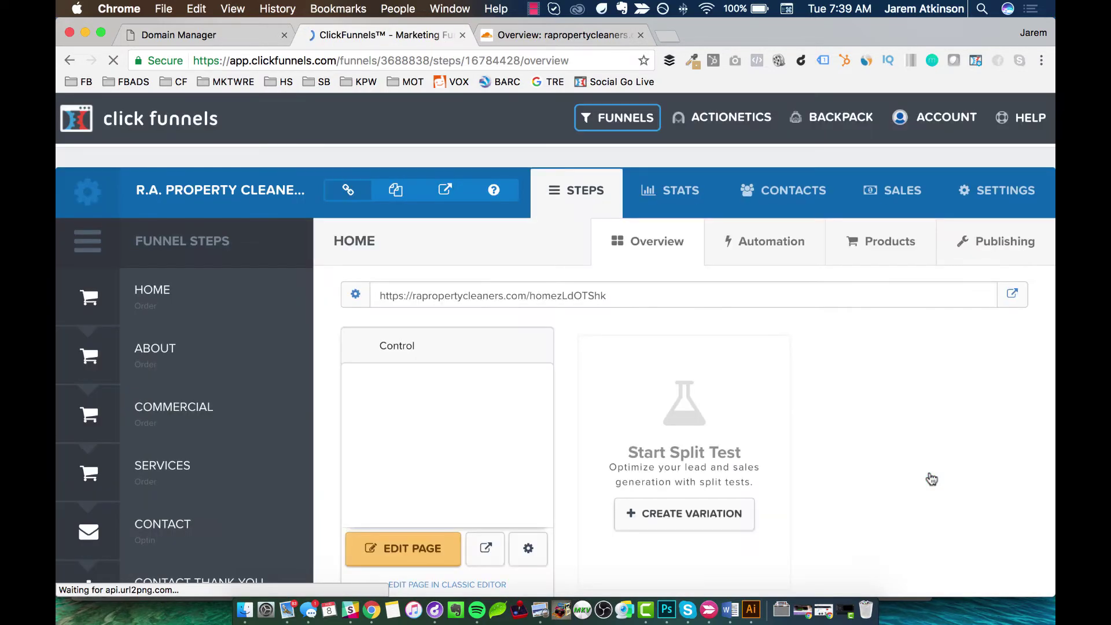
Re-save the HOME page's settings with path home using Update Page
scroll(574, 371, down, 2)
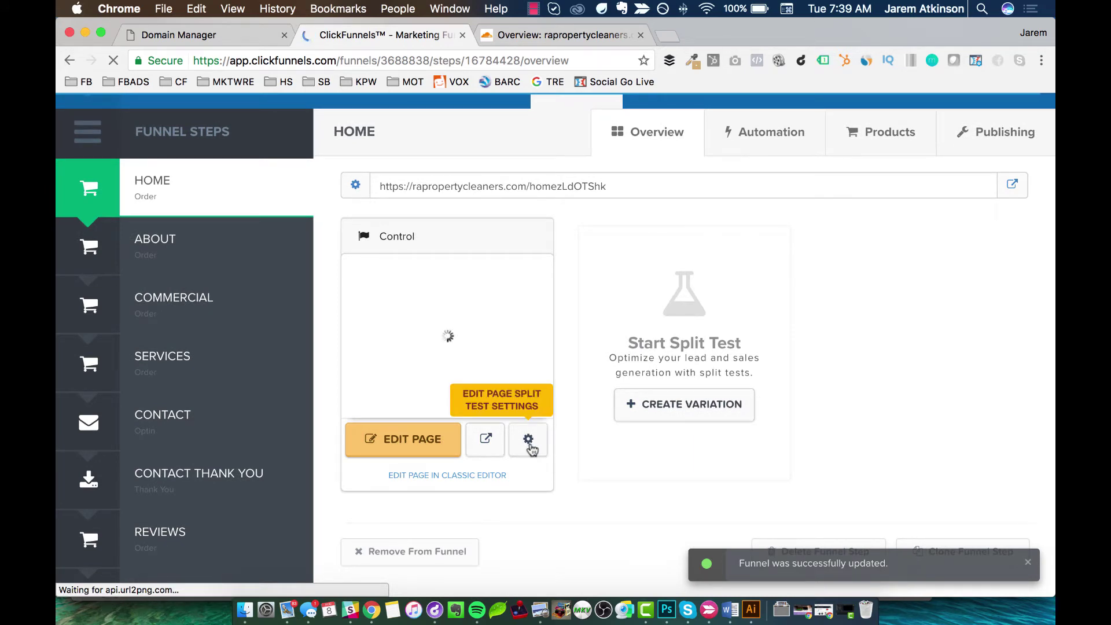
click(529, 441)
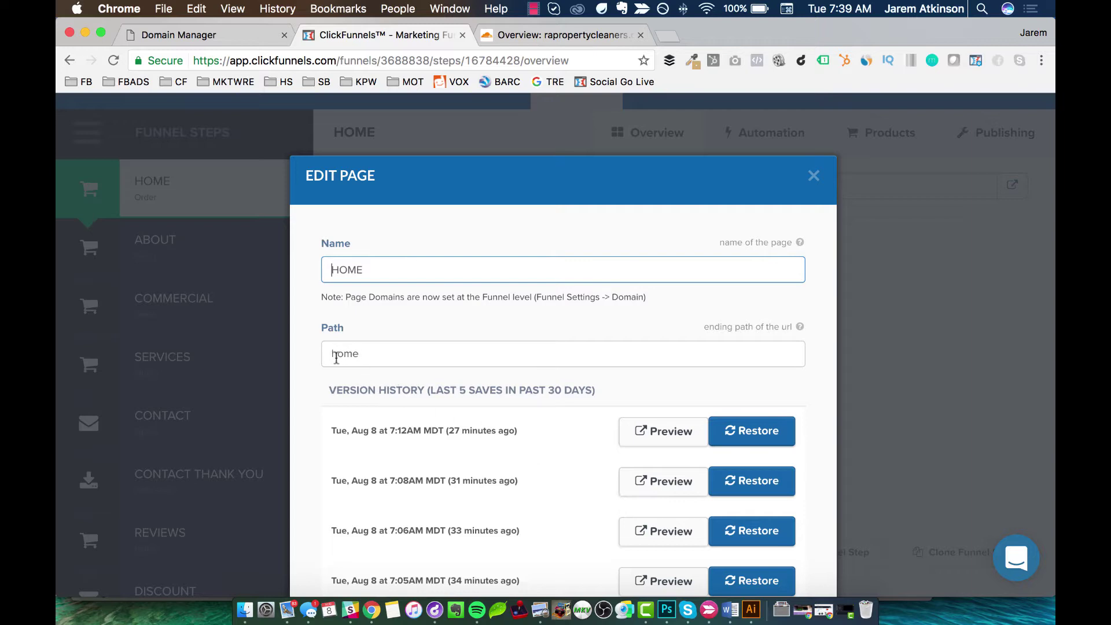
scroll(521, 382, down, 5)
click(766, 494)
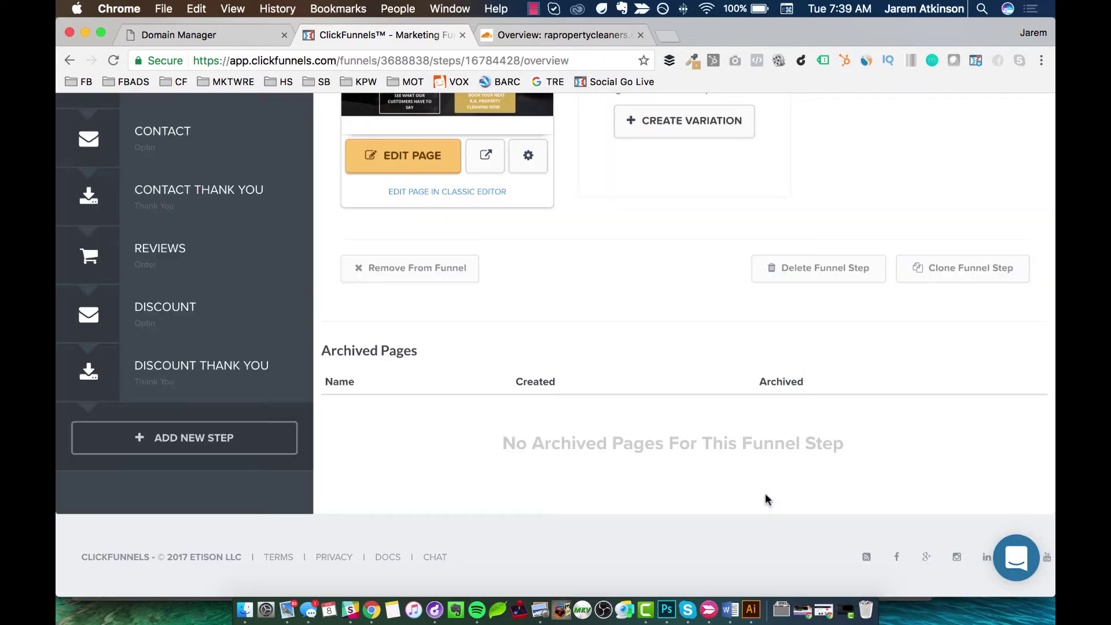
scroll(612, 405, up, 5)
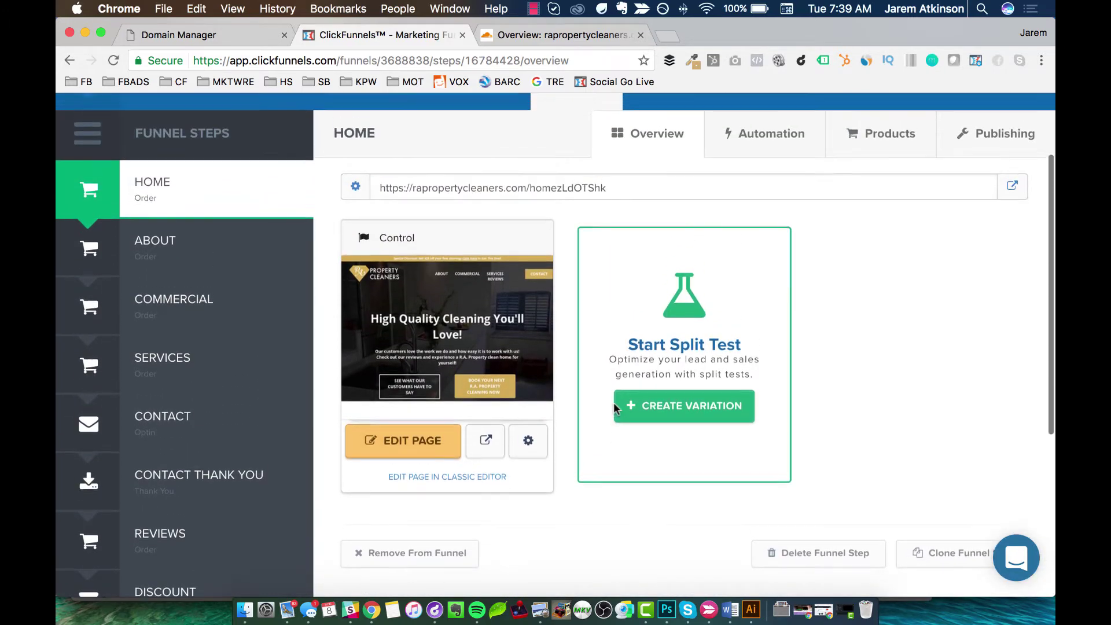
Update the ABOUT funnel step's publishing settings with path about
click(187, 263)
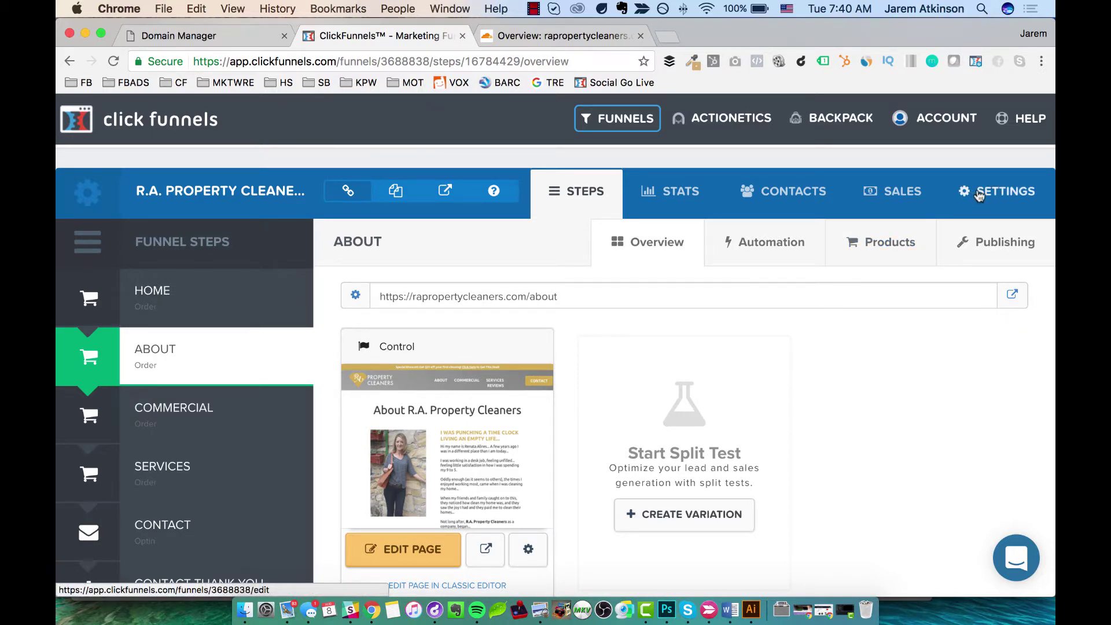
click(1001, 255)
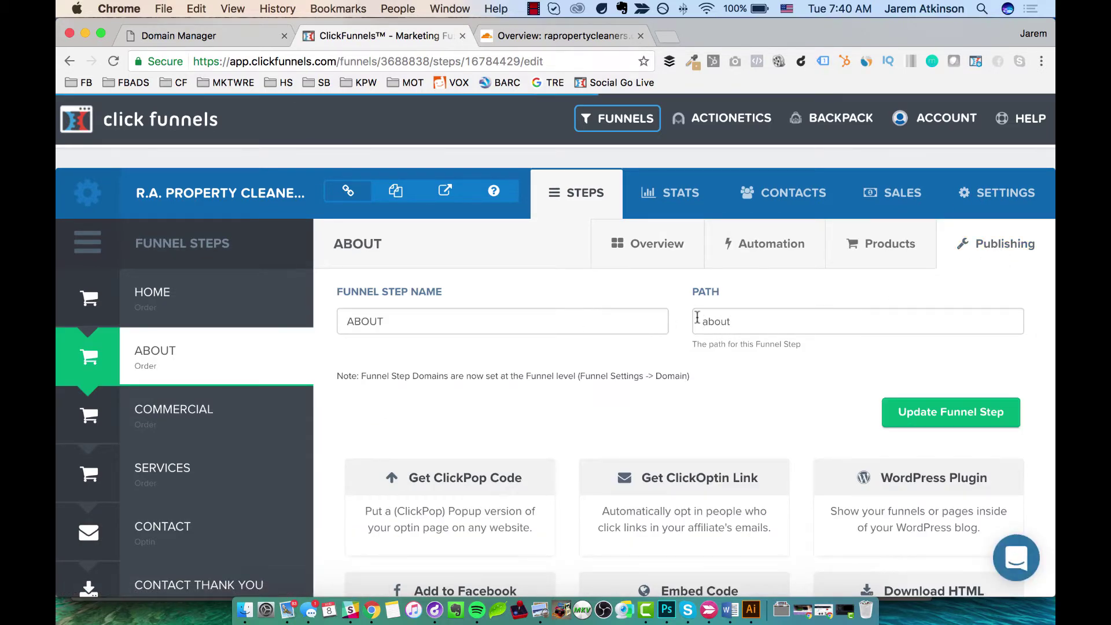
click(922, 414)
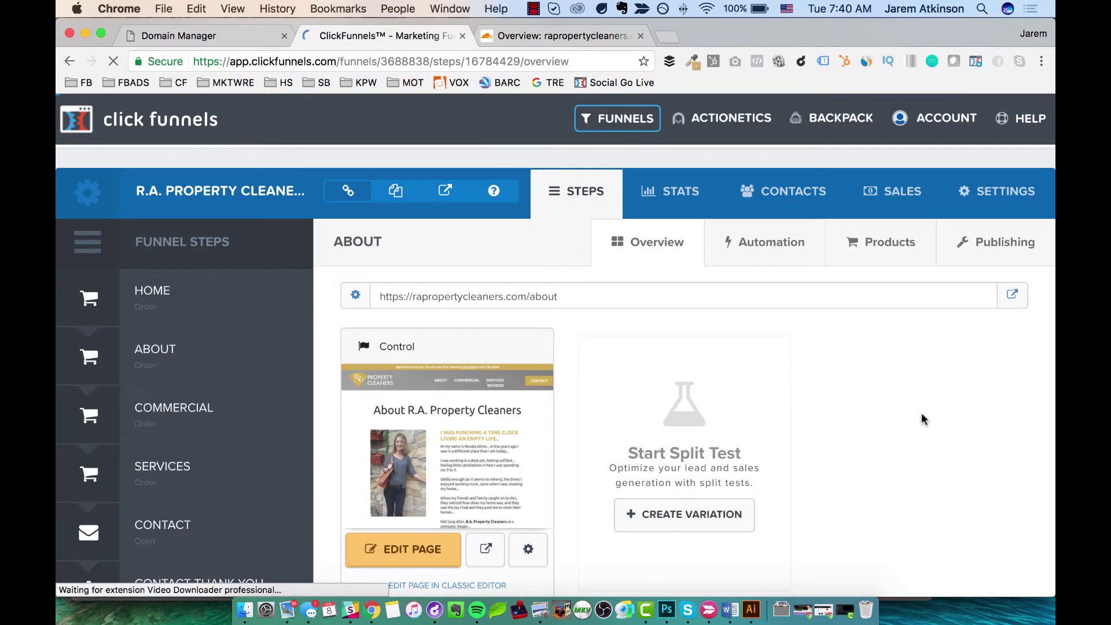
Re-save the ABOUT page's name and path settings with Update Page
scroll(723, 422, down, 2)
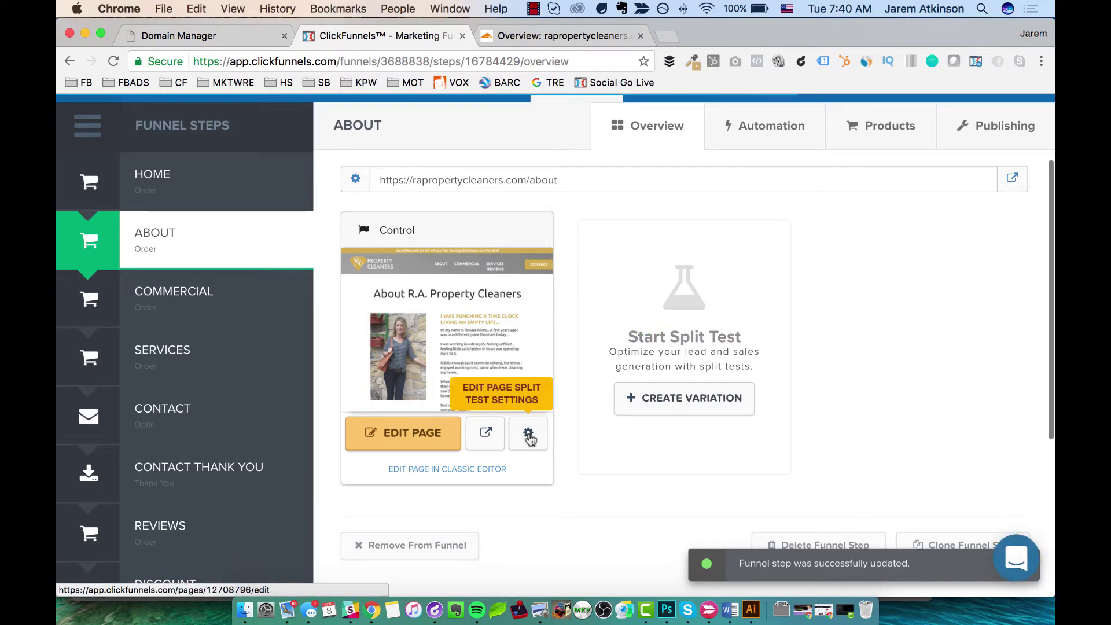
click(529, 434)
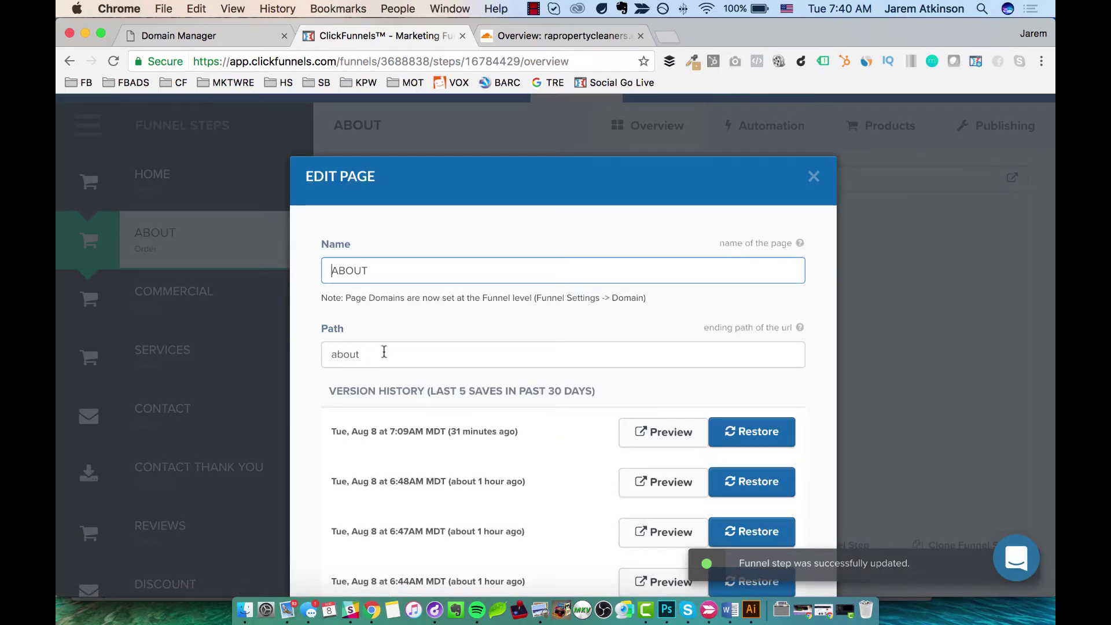
scroll(521, 405, down, 3)
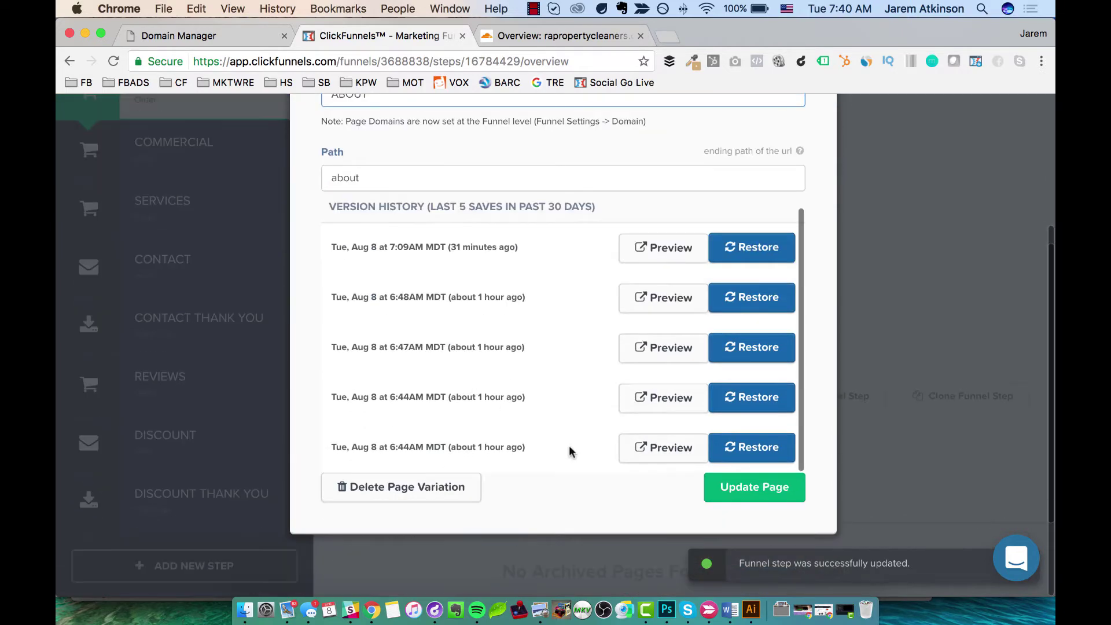
click(754, 495)
scroll(926, 266, up, 3)
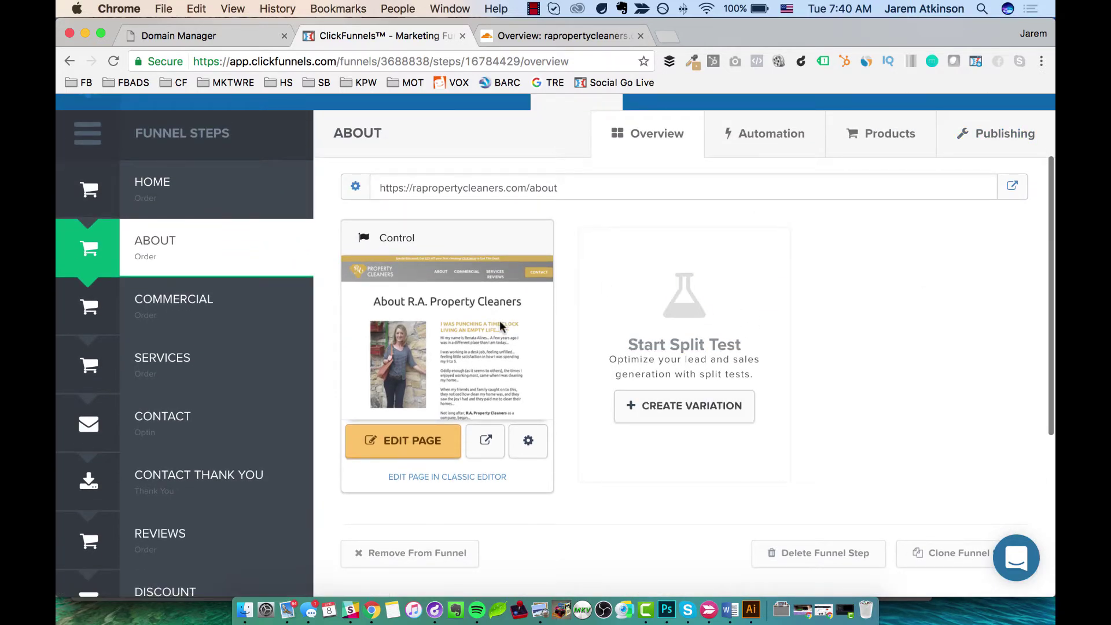
scroll(160, 331, down, 5)
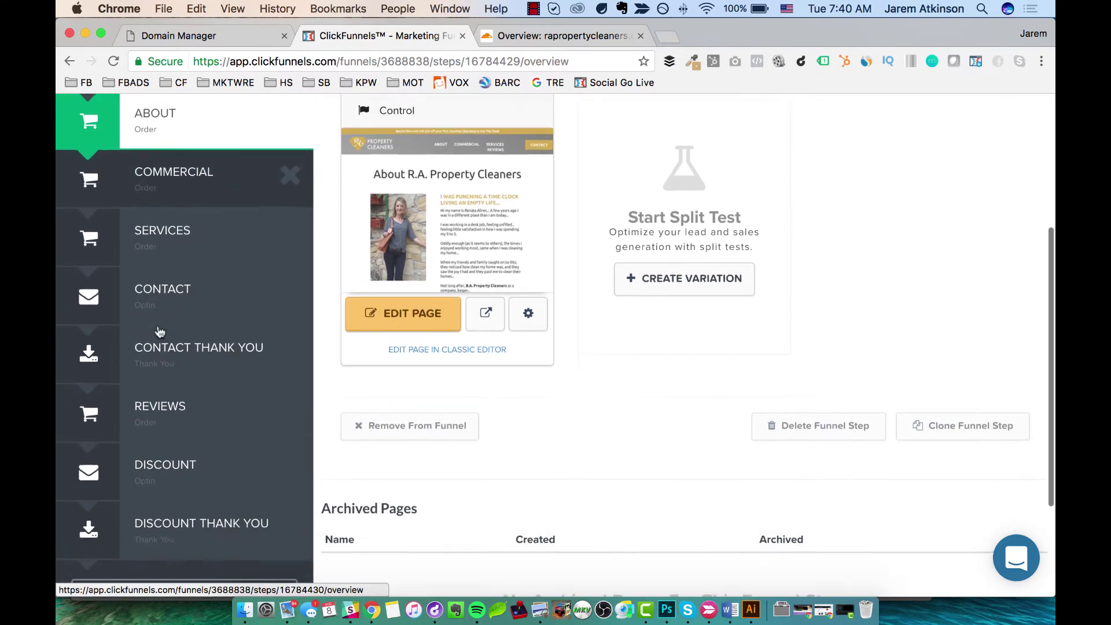
scroll(191, 317, up, 3)
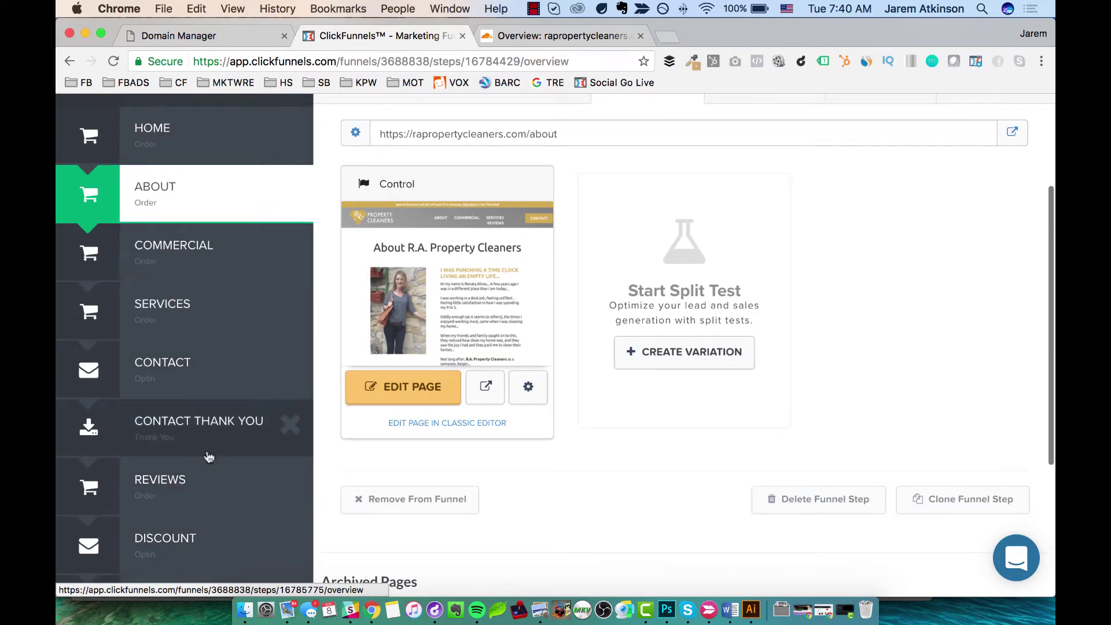
Update the COMMERCIAL funnel step's publishing settings with path commercial
click(204, 265)
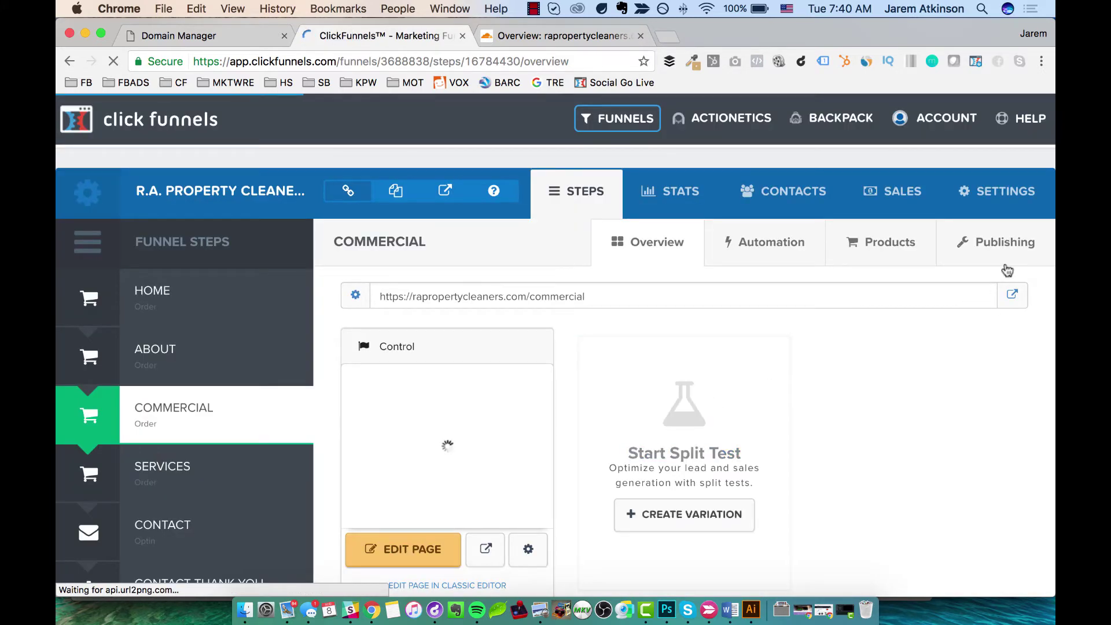
click(996, 248)
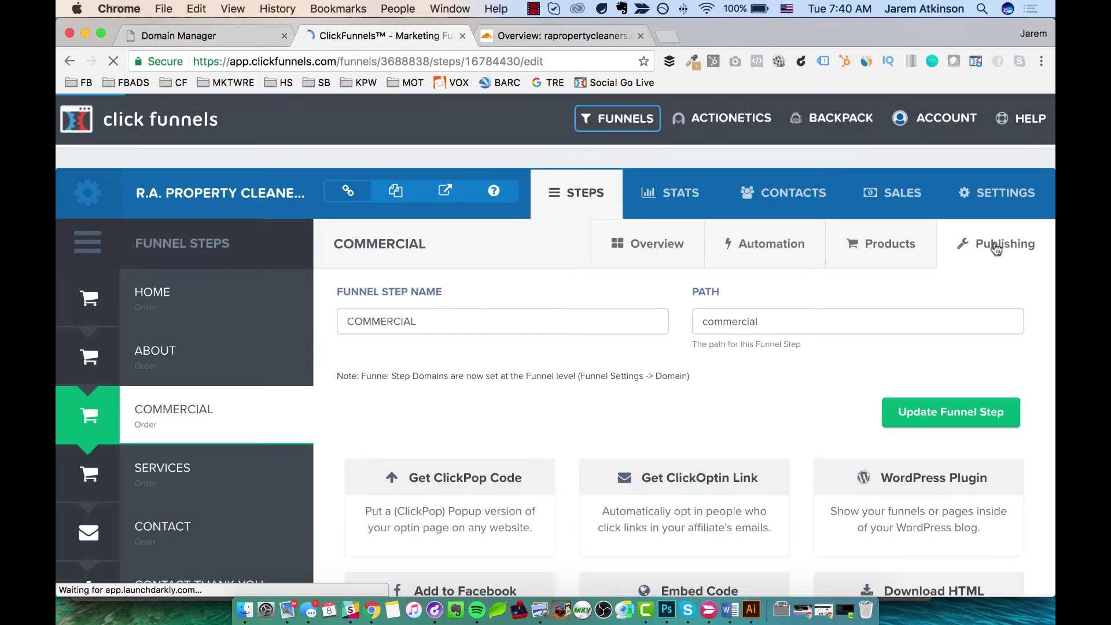
click(922, 423)
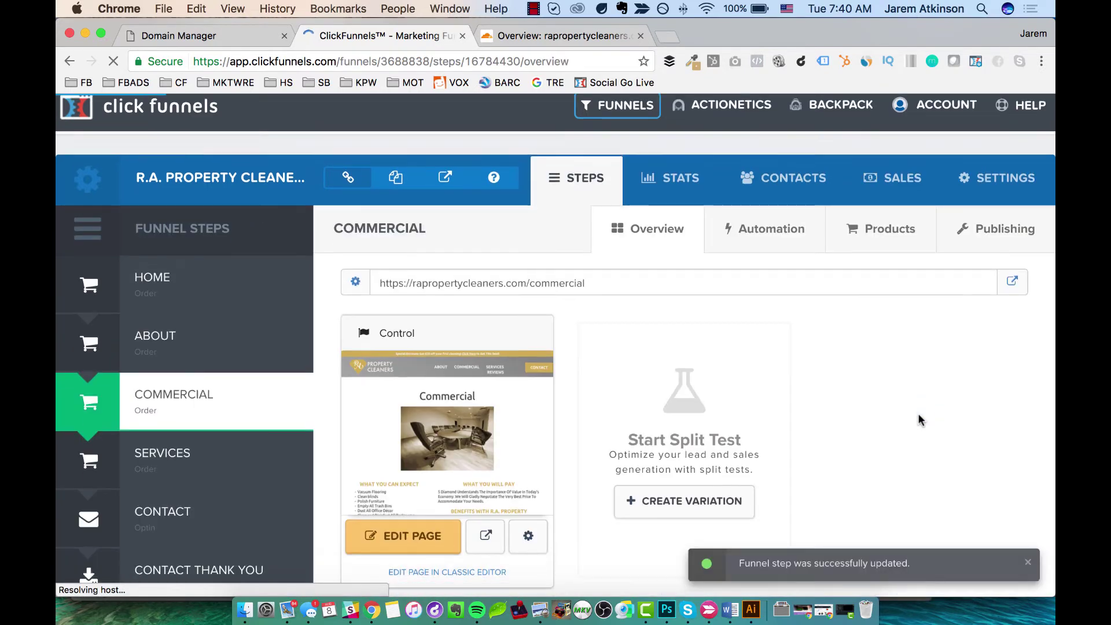
Re-save the COMMERCIAL page's name and path settings with Update Page
scroll(917, 416, down, 2)
click(528, 446)
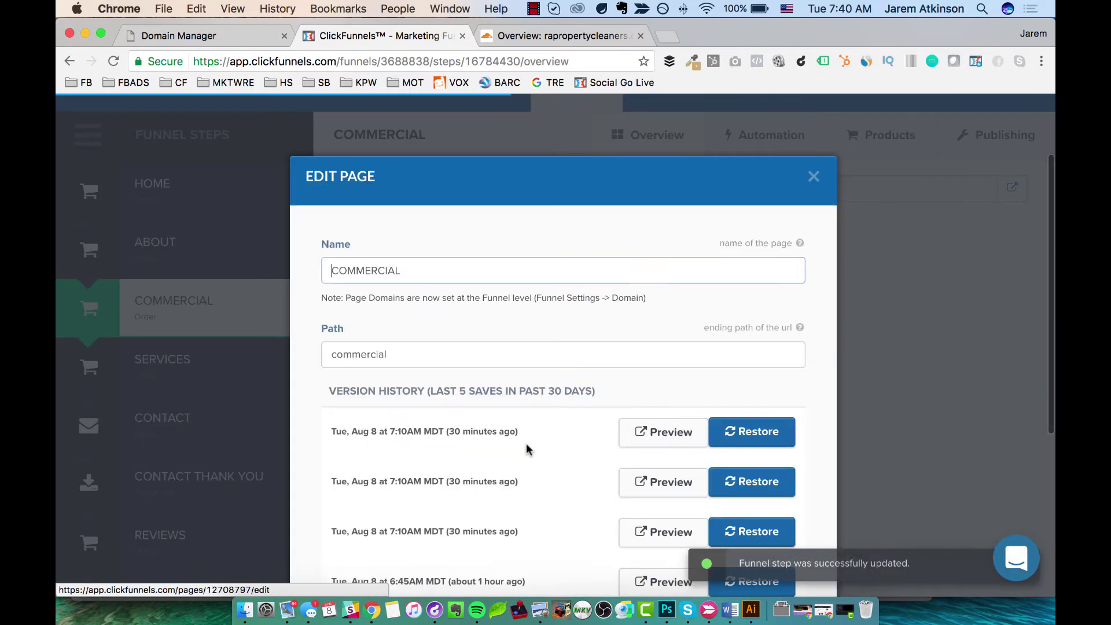
scroll(527, 363, down, 5)
click(746, 488)
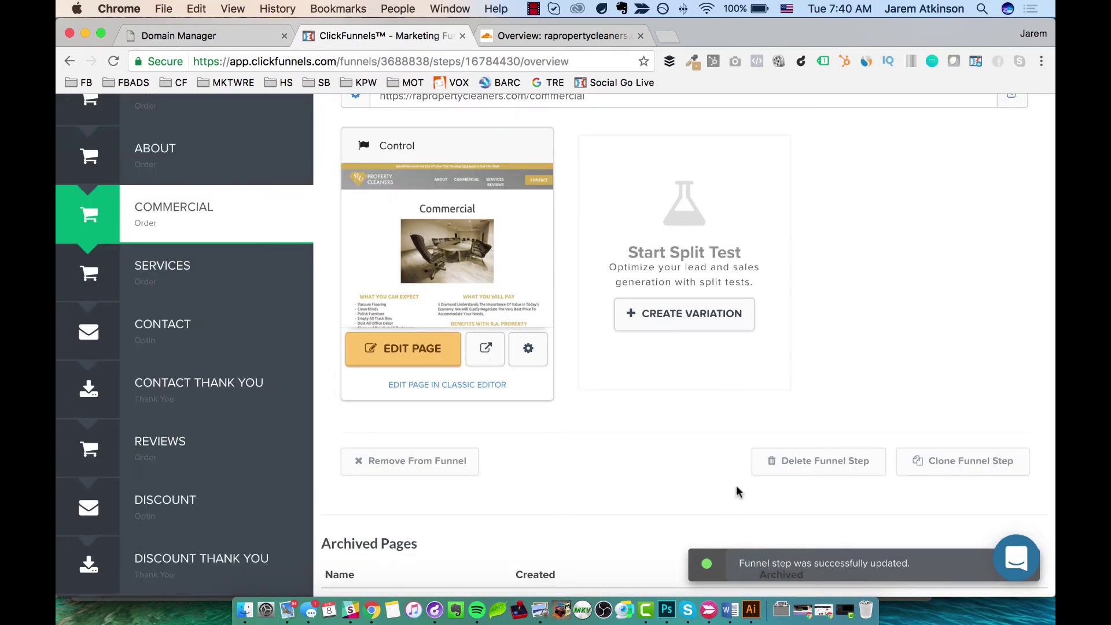
scroll(630, 446, up, 3)
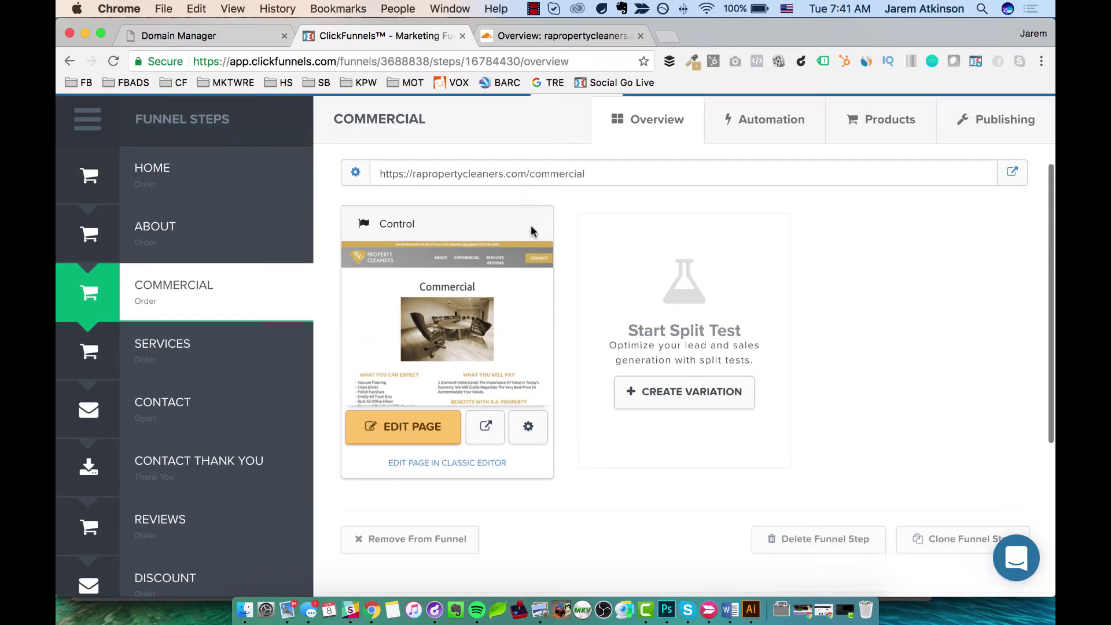
scroll(528, 238, up, 2)
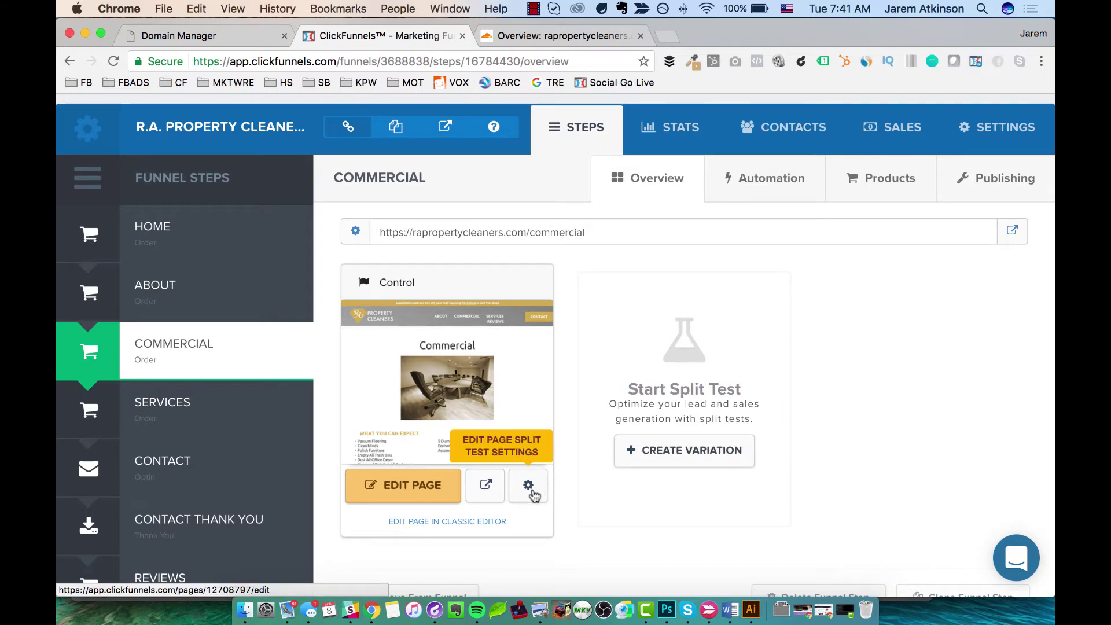
scroll(228, 297, down, 5)
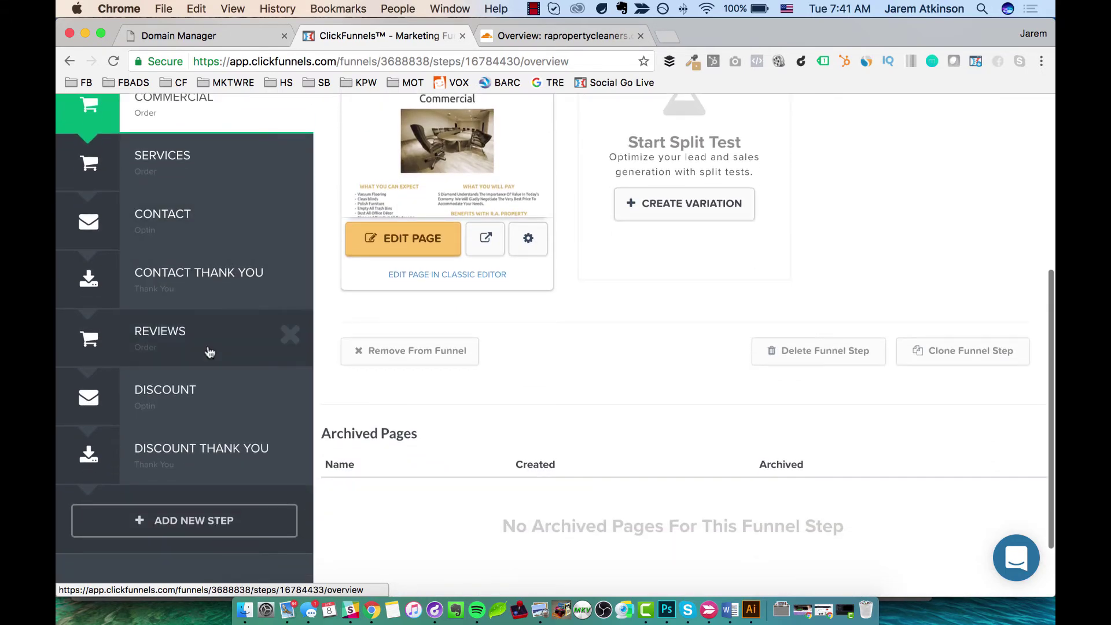
scroll(219, 387, down, 2)
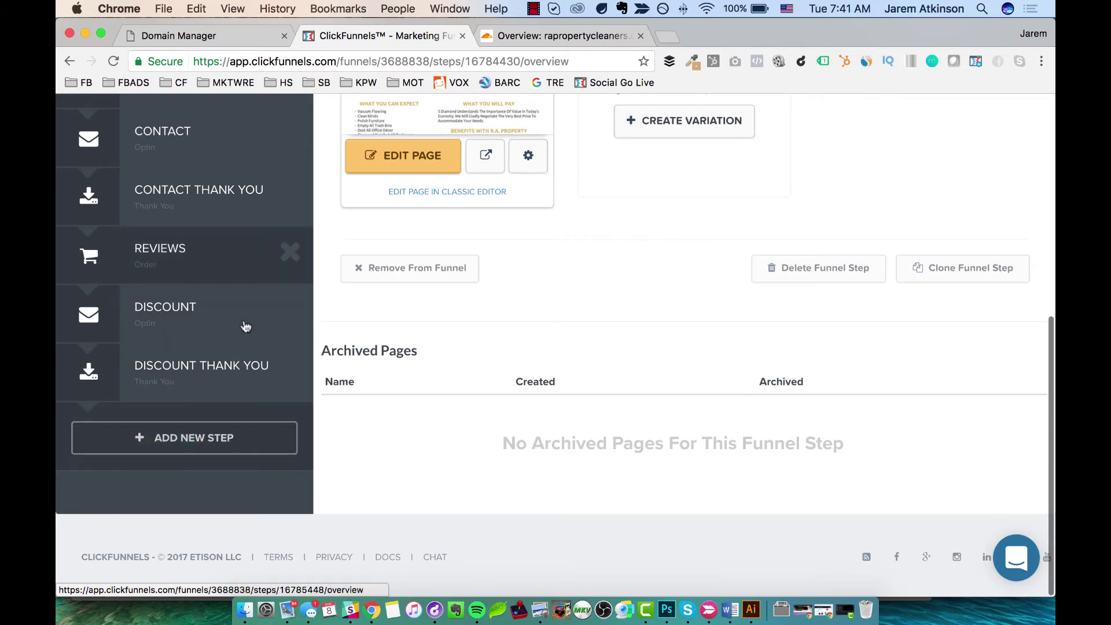
scroll(245, 321, up, 7)
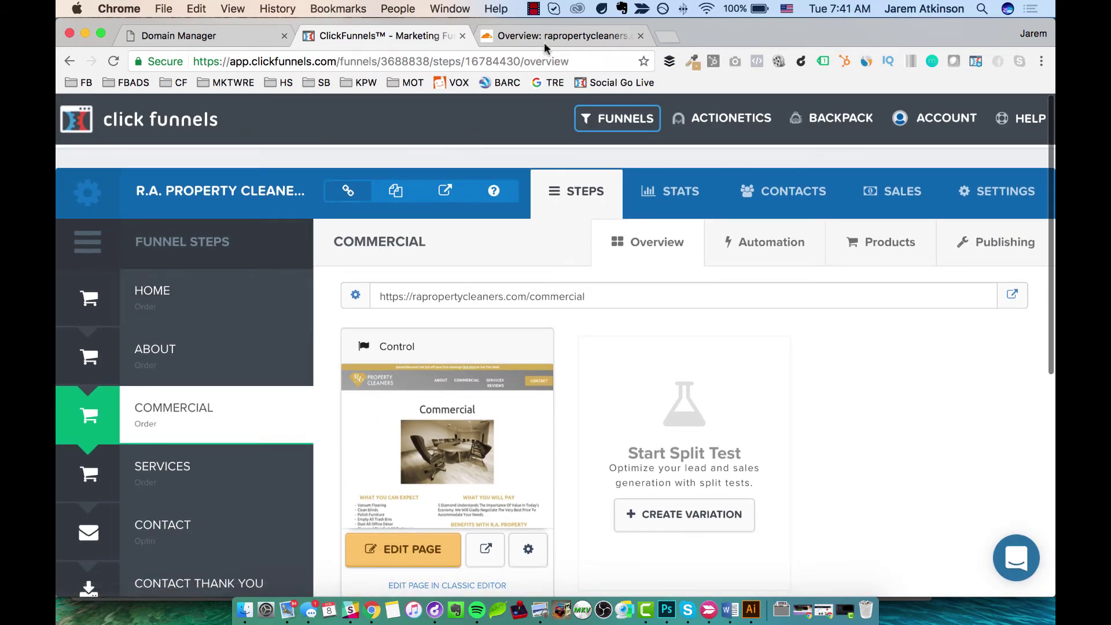
On the Cloudflare Overview for rapropertycleaners.com, request a nameserver recheck (refused, once per hour)
click(542, 38)
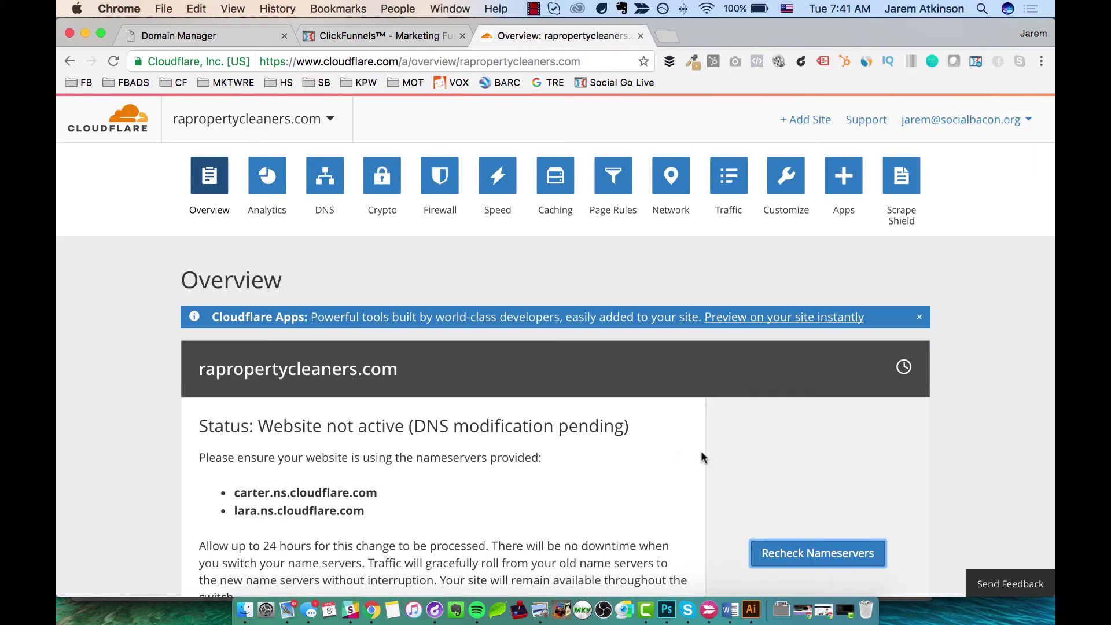
click(804, 555)
Visit rapropertycleaners.com in a new tab, getting ERR_SSL_VERSION_OR_CIPHER_MISMATCH, then return to ClickFunnels
click(672, 39)
text(ra)
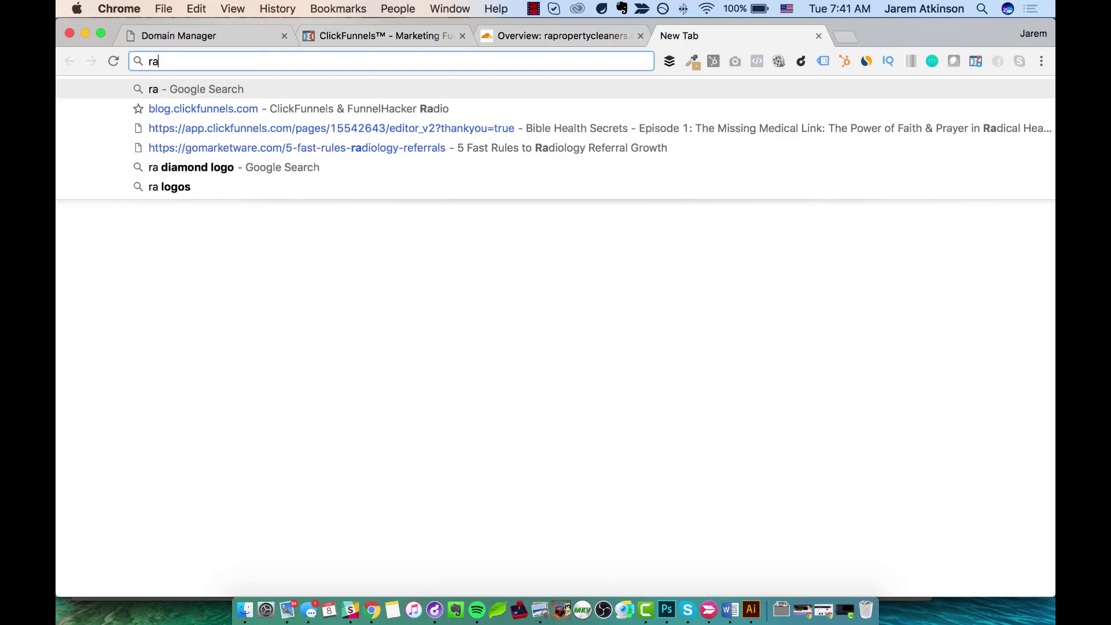
key(BackSpace)
key(BackSpace)
text(rapropertycleaners.com)
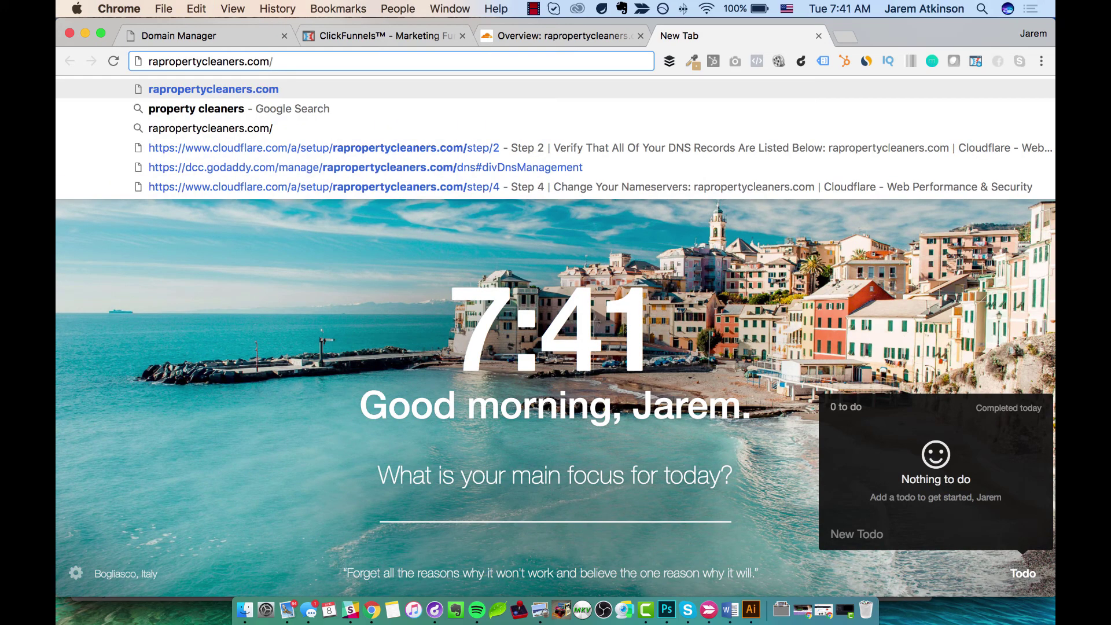
key(Return)
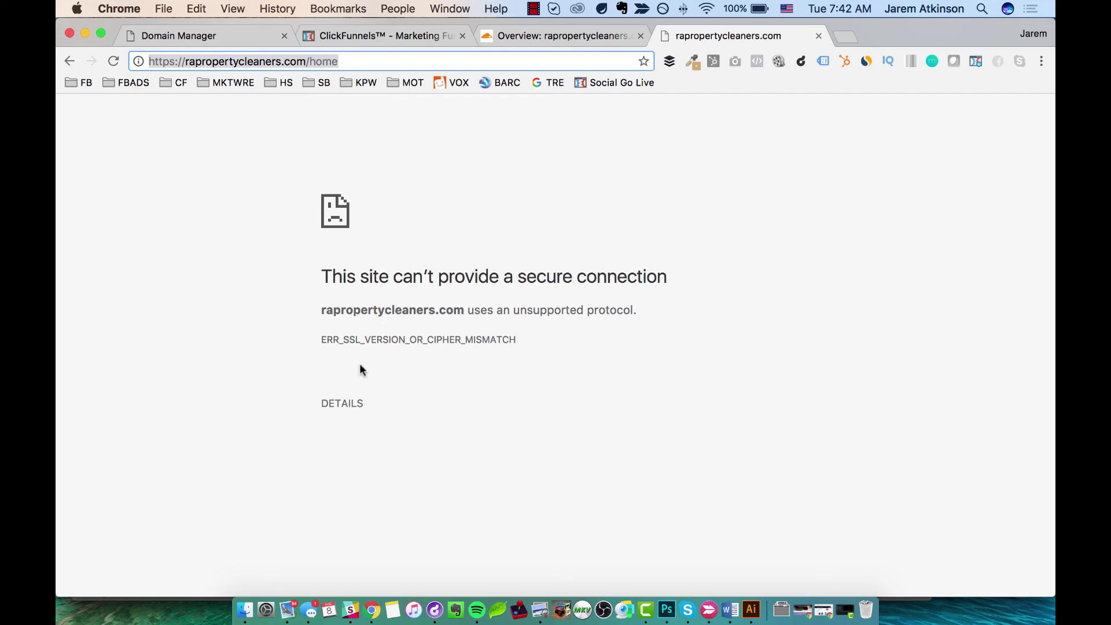
click(344, 340)
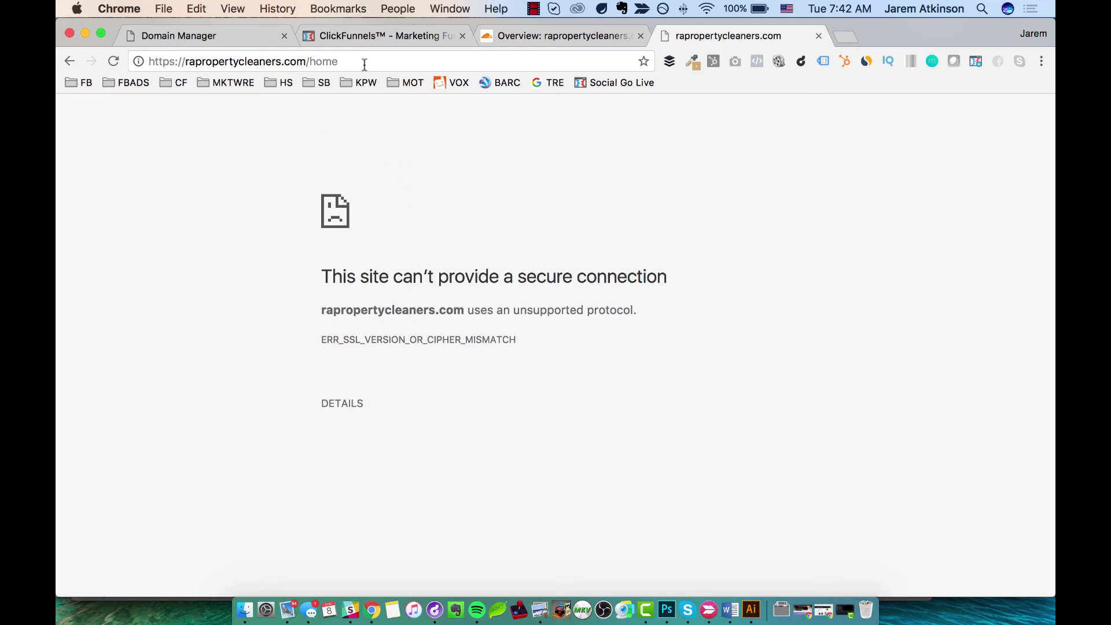
click(365, 36)
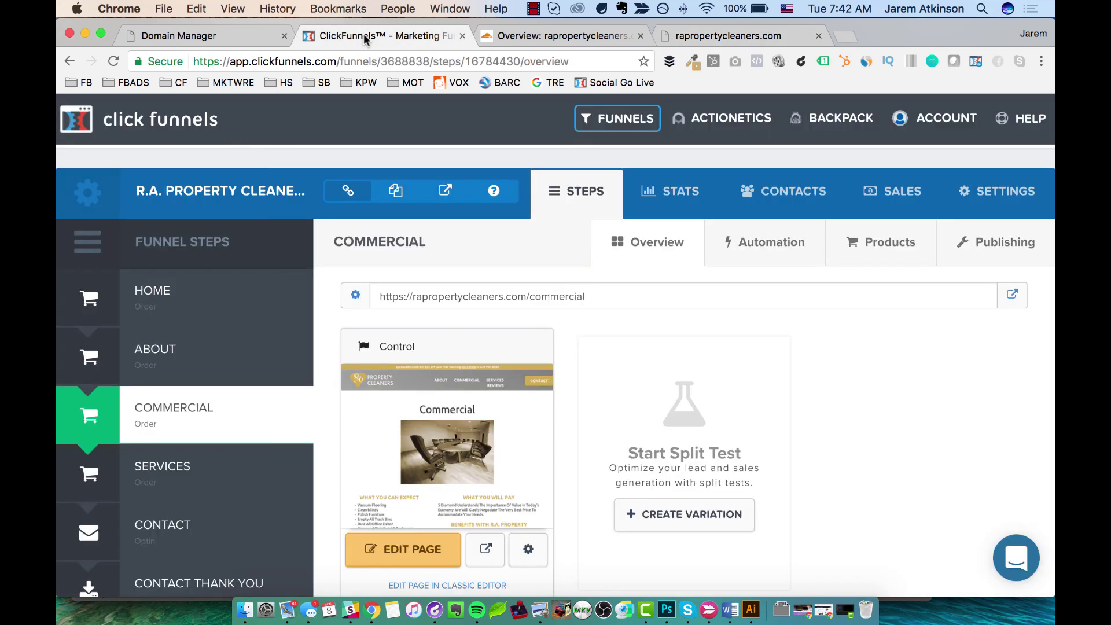